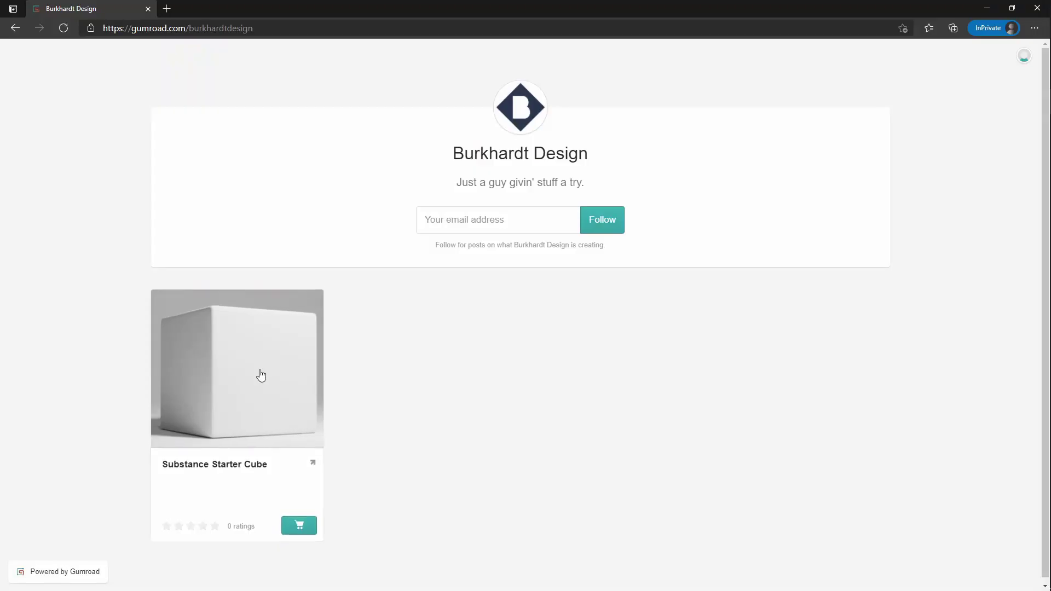
Open the Substance Starter Cube product and enter 0 as its price to get it for free
left_click(258, 375)
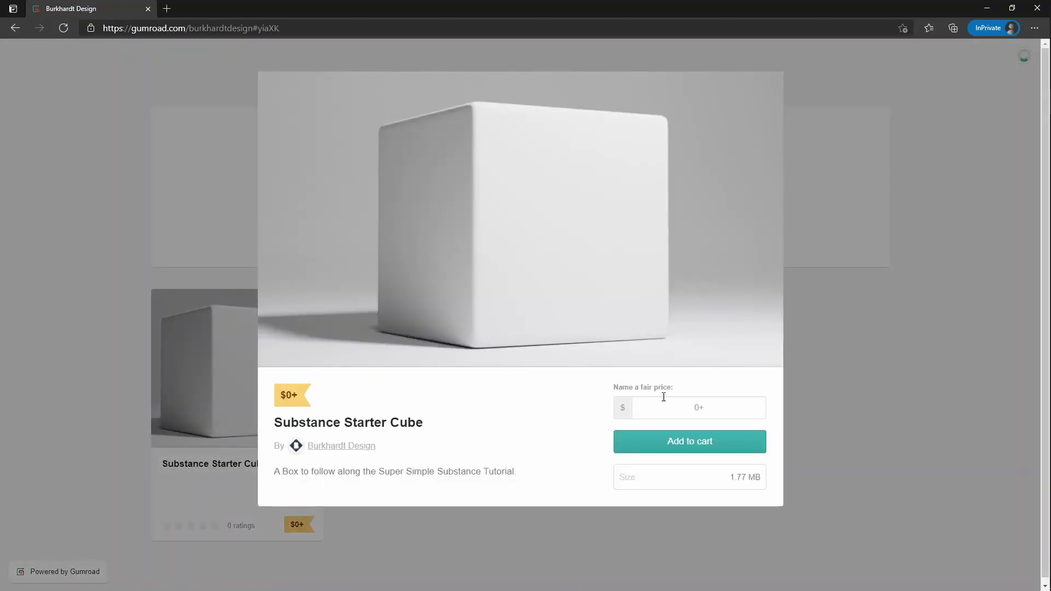
type("0")
key("Return")
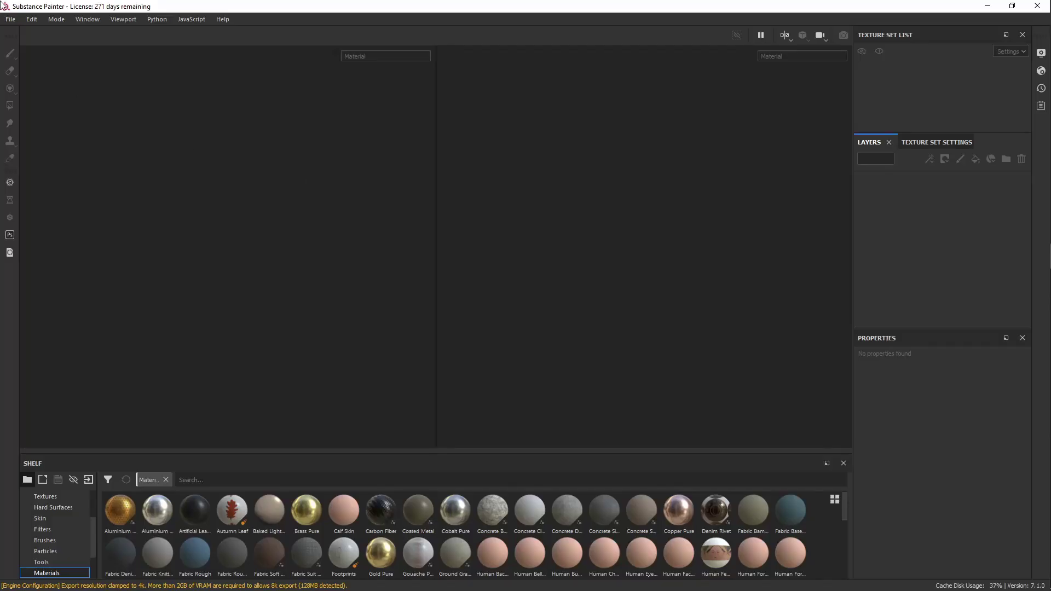
Start a new Substance Painter project and choose Box.fbx from the FBX folder as its mesh
left_click(11, 19)
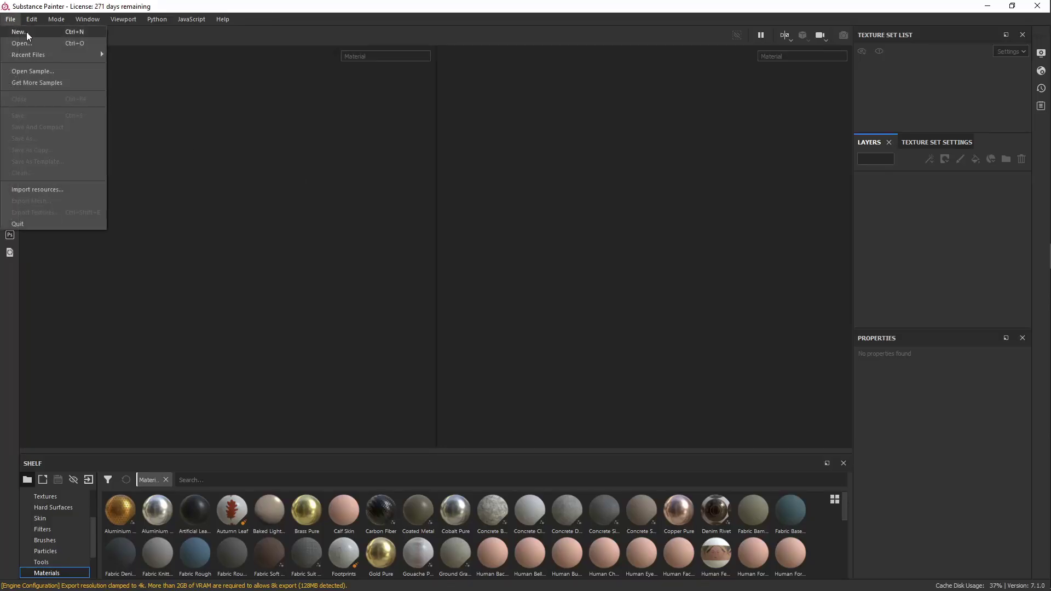
left_click(22, 28)
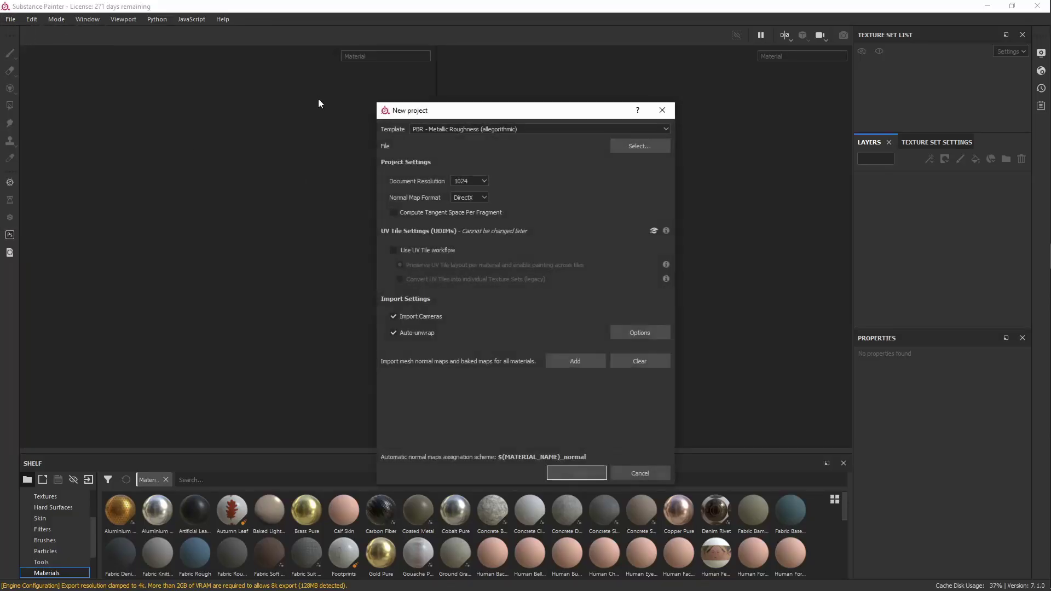
left_click(630, 148)
left_click(523, 193)
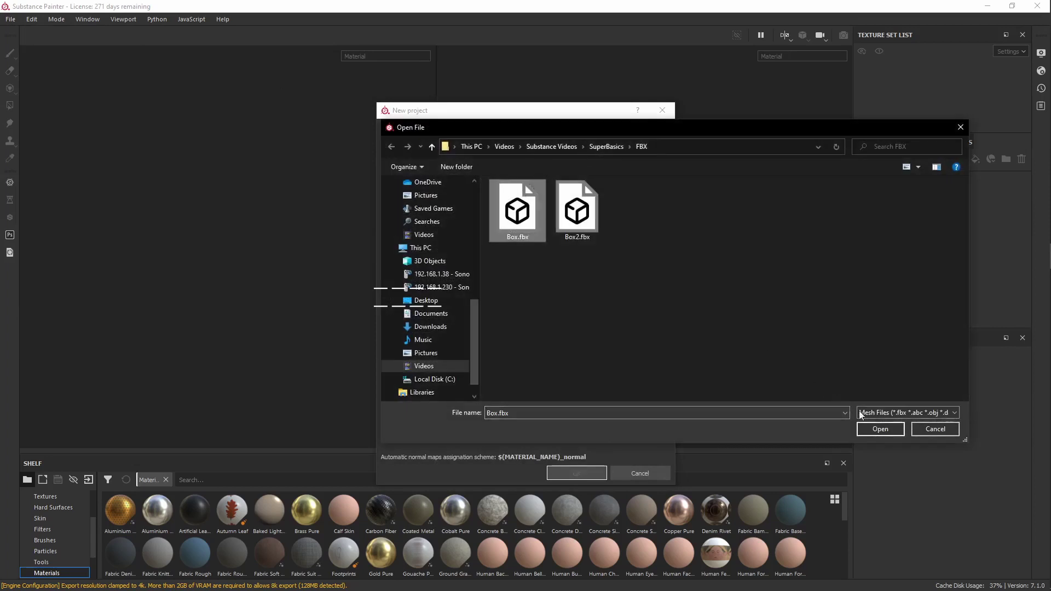
left_click(880, 429)
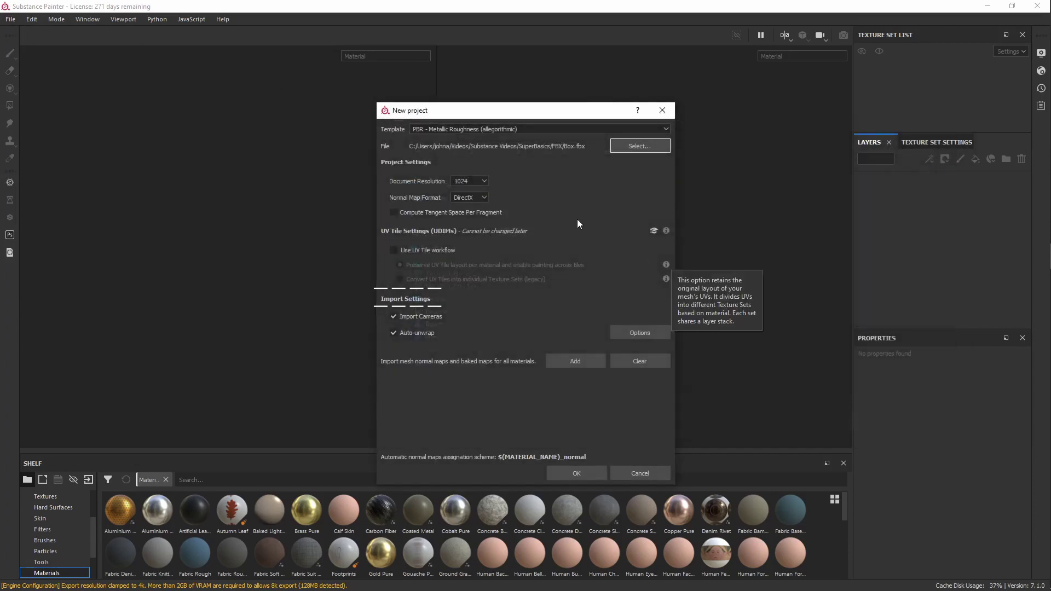
Set the new project's template to PBR - Metallic Roughness (allegorithmic)
left_click(525, 131)
left_click(472, 139)
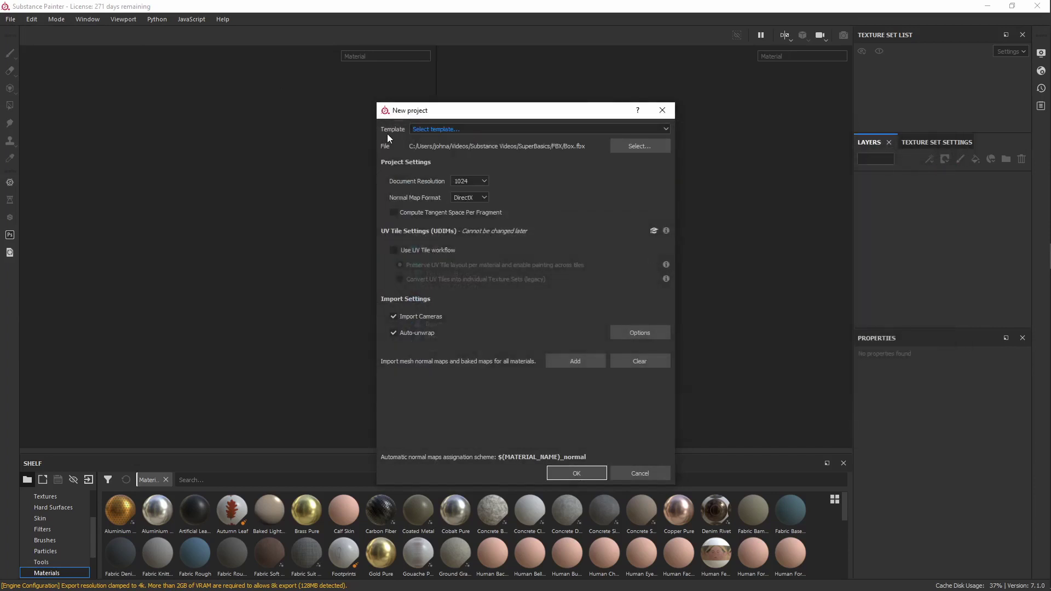
left_click(489, 132)
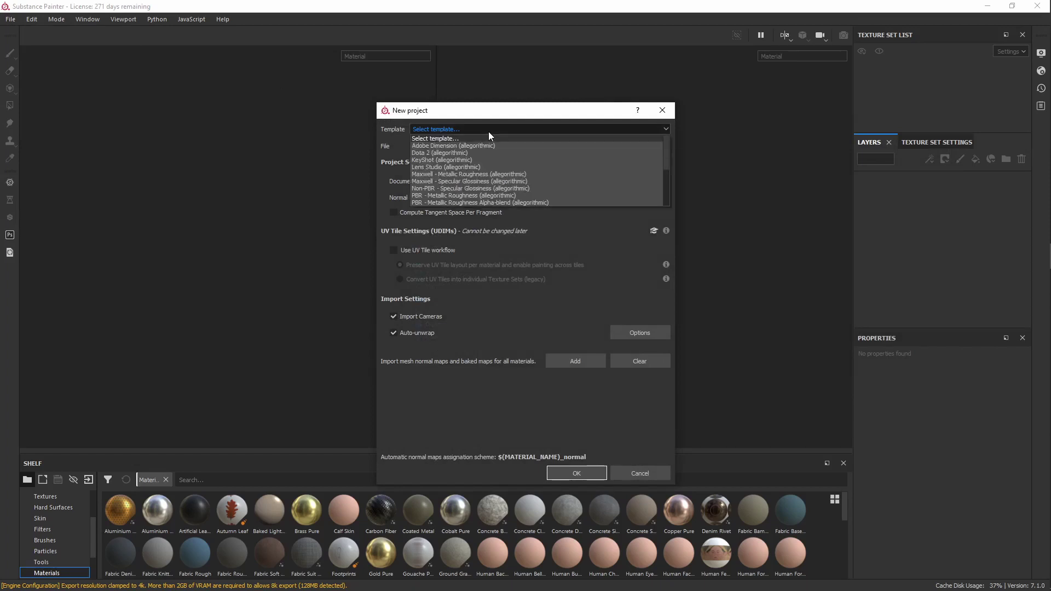
left_click(458, 196)
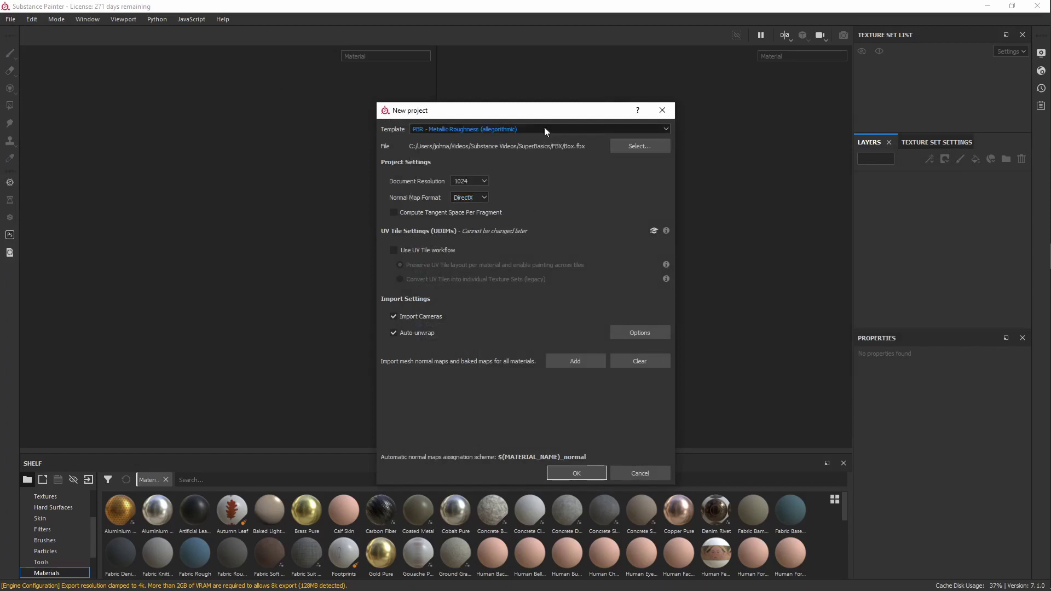
Create the project with a document resolution of 512 and the OpenGL normal map format
left_click(481, 182)
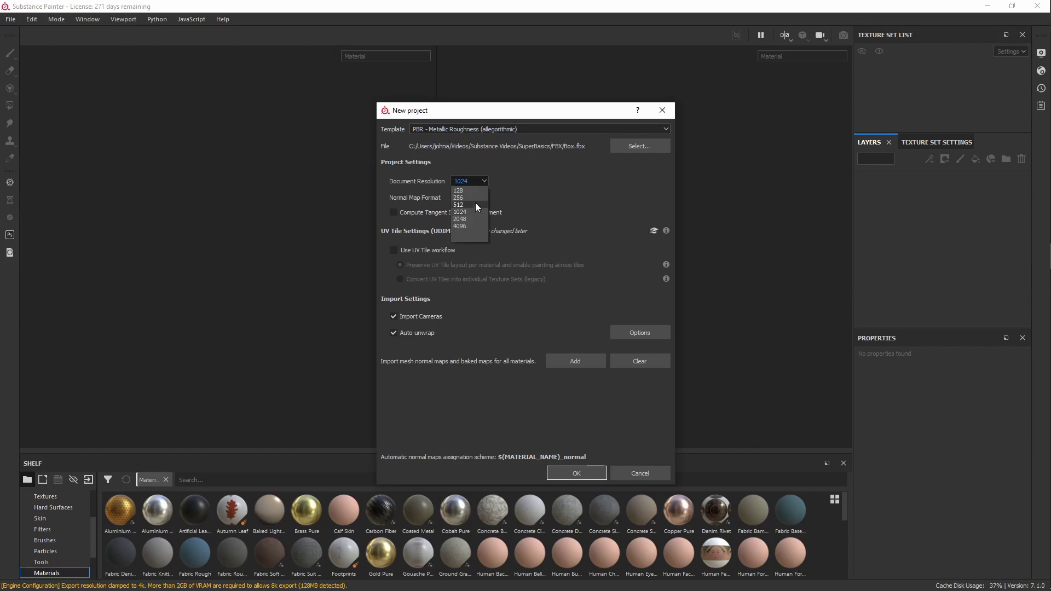
left_click(476, 204)
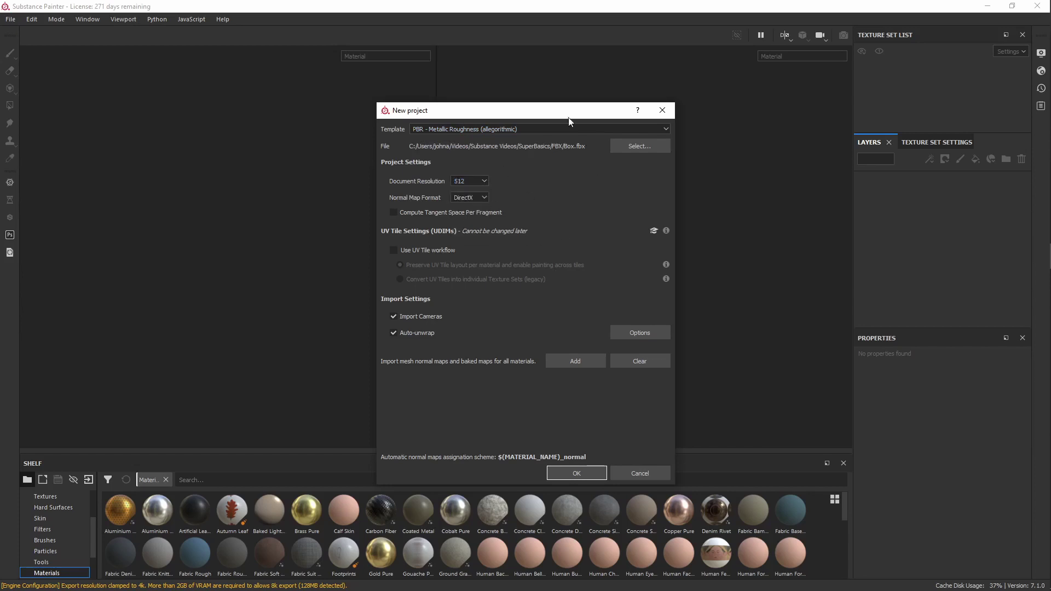
left_click(476, 181)
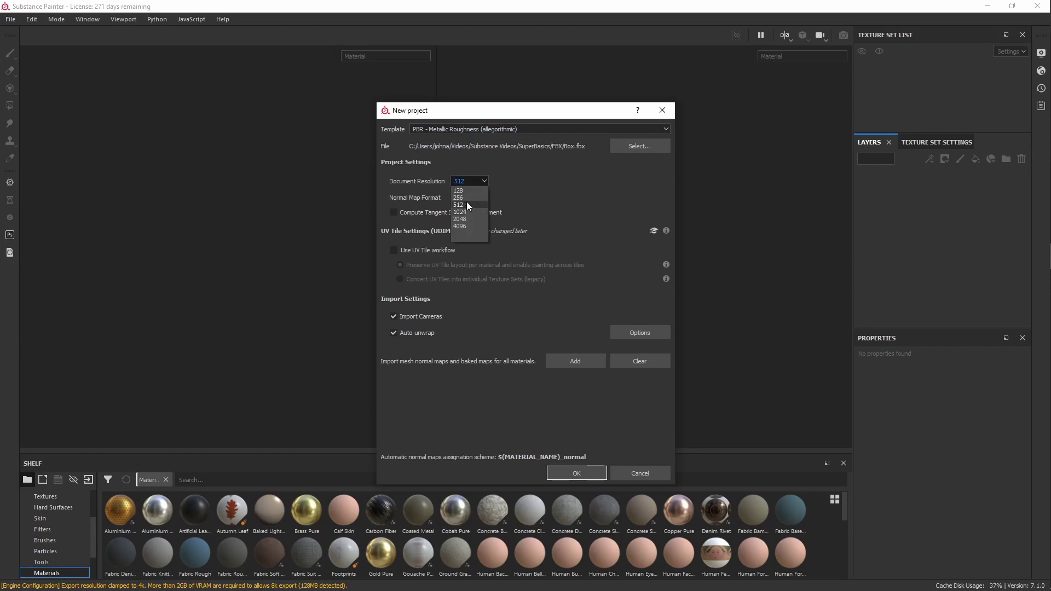
left_click(467, 204)
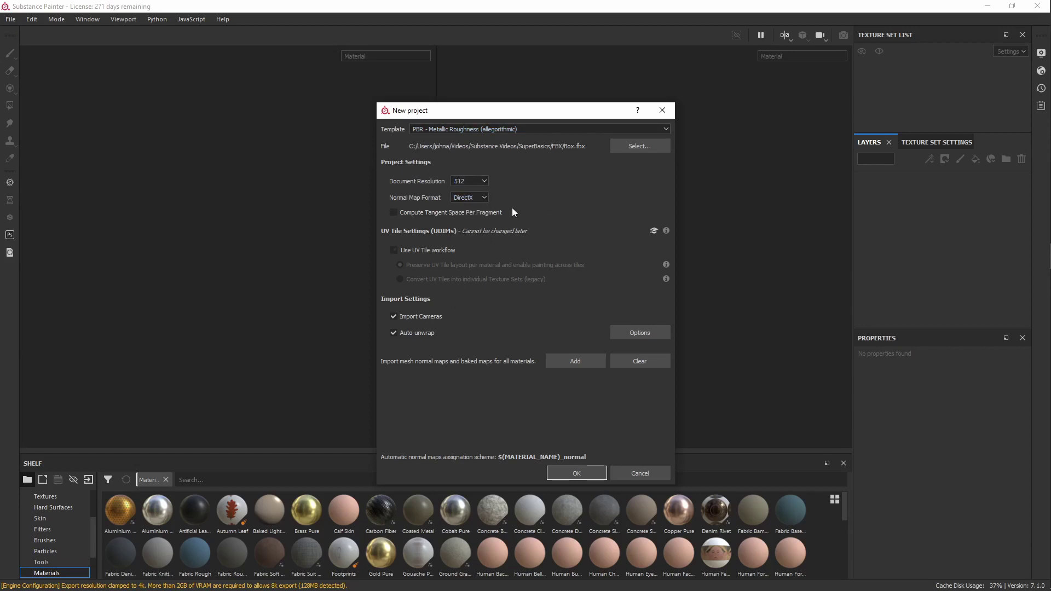
left_click(471, 197)
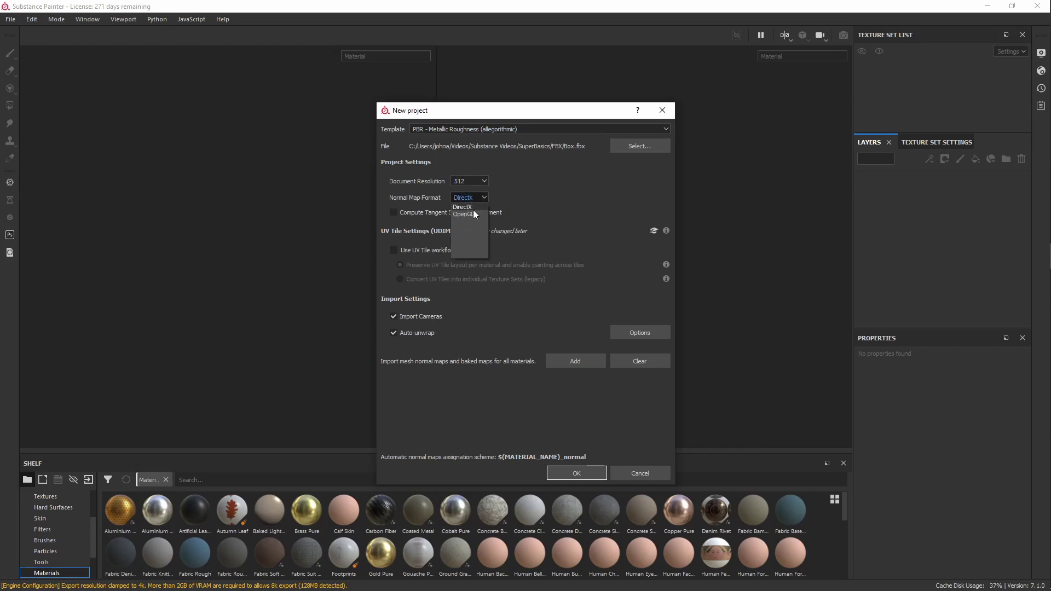
left_click(474, 214)
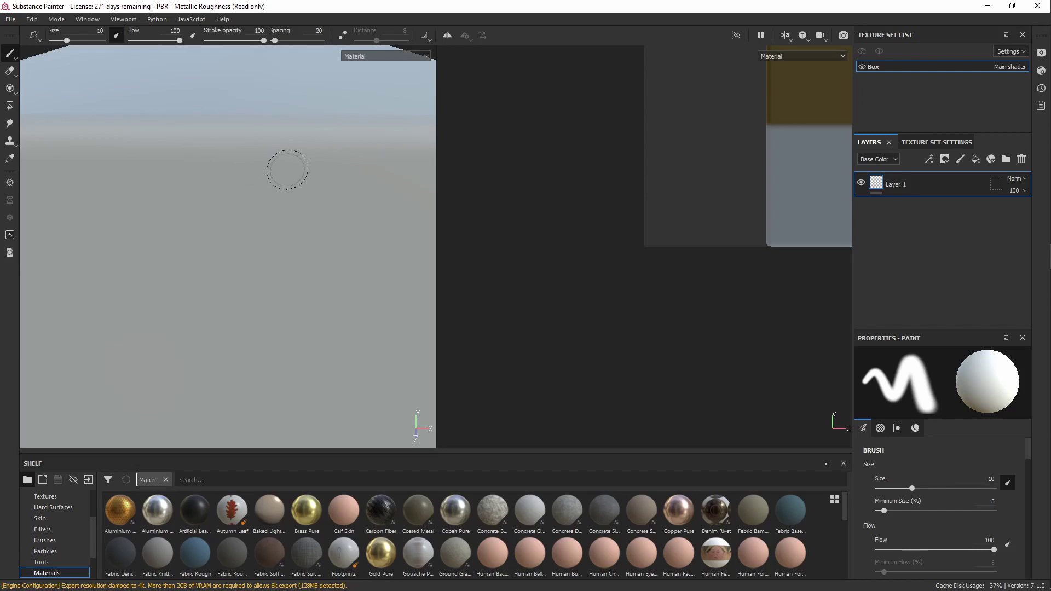
Examine the cube in the 3D view and its unwrapped UV layout in the 2D view, ending with both views straightened
left_click_drag(312, 204, 354, 214, "alt")
right_click_drag(355, 214, 258, 146, "alt")
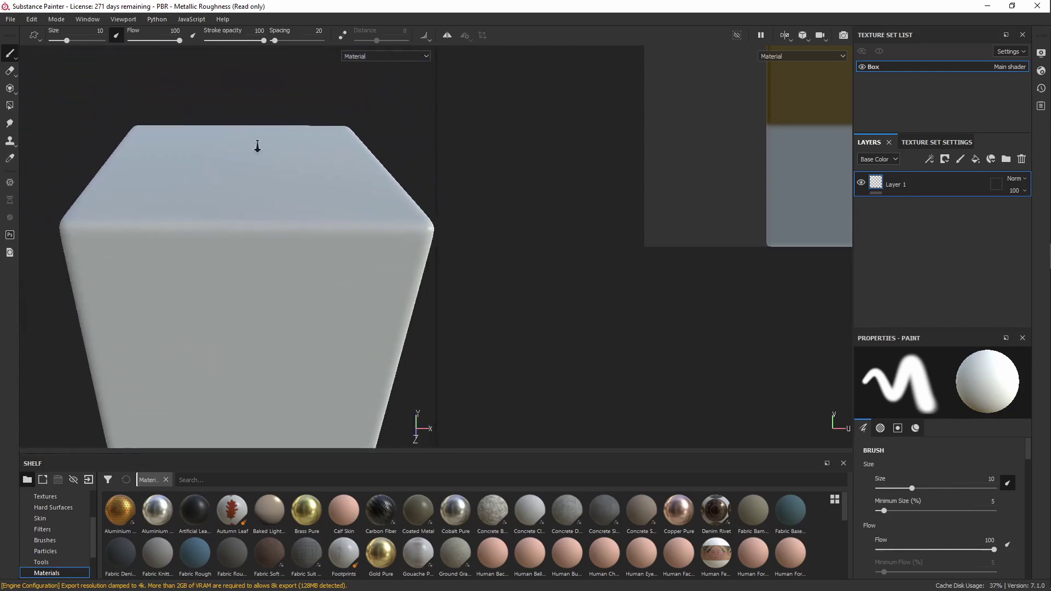
middle_click_drag(218, 295, 248, 225, "alt")
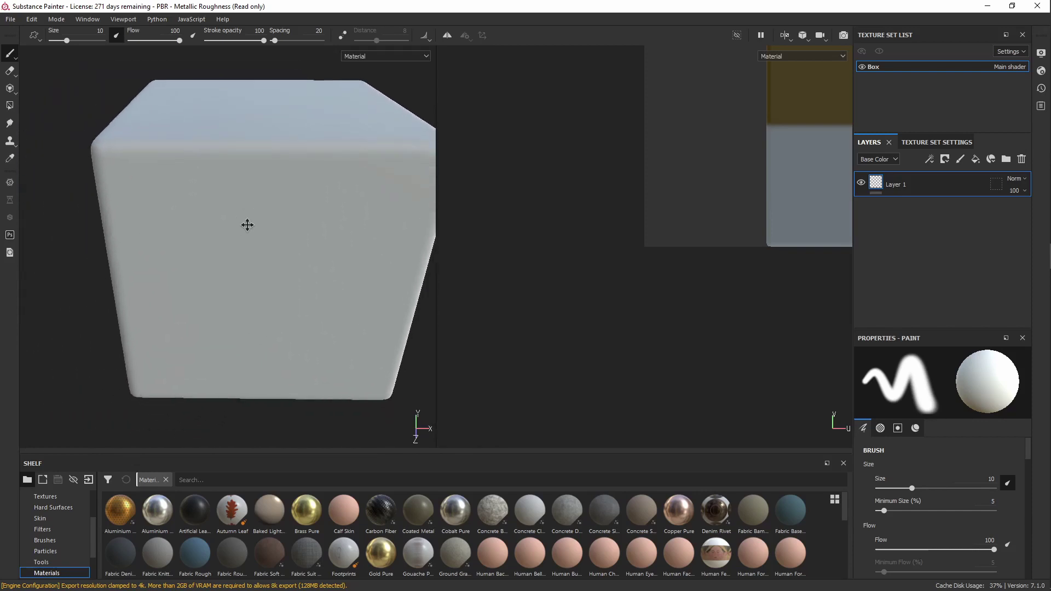
scroll(688, 195, "down", 5)
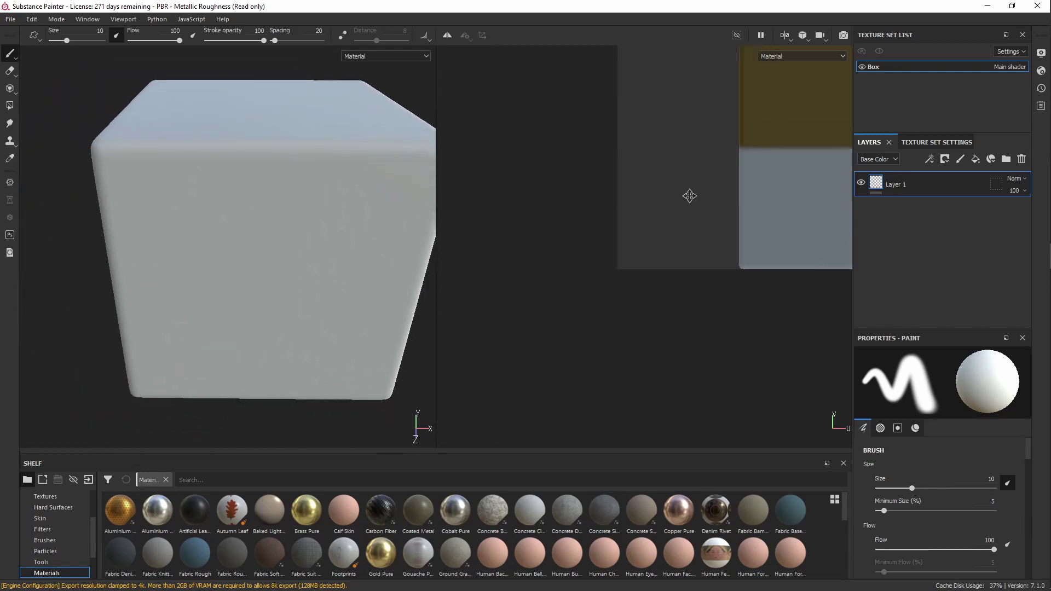
middle_click_drag(636, 265, 671, 249, "alt")
mouse_move(670, 248)
right_mouse_down("alt")
mouse_move(626, 301)
mouse_move(675, 222)
mouse_move(668, 265)
right_mouse_up("alt")
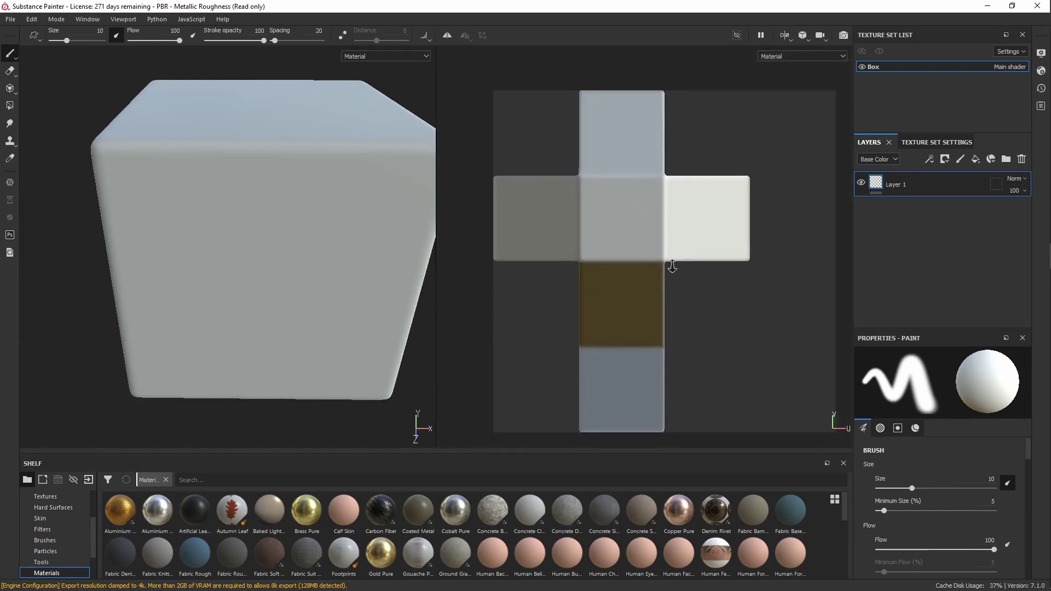
left_click_drag(668, 265, 602, 313, "alt")
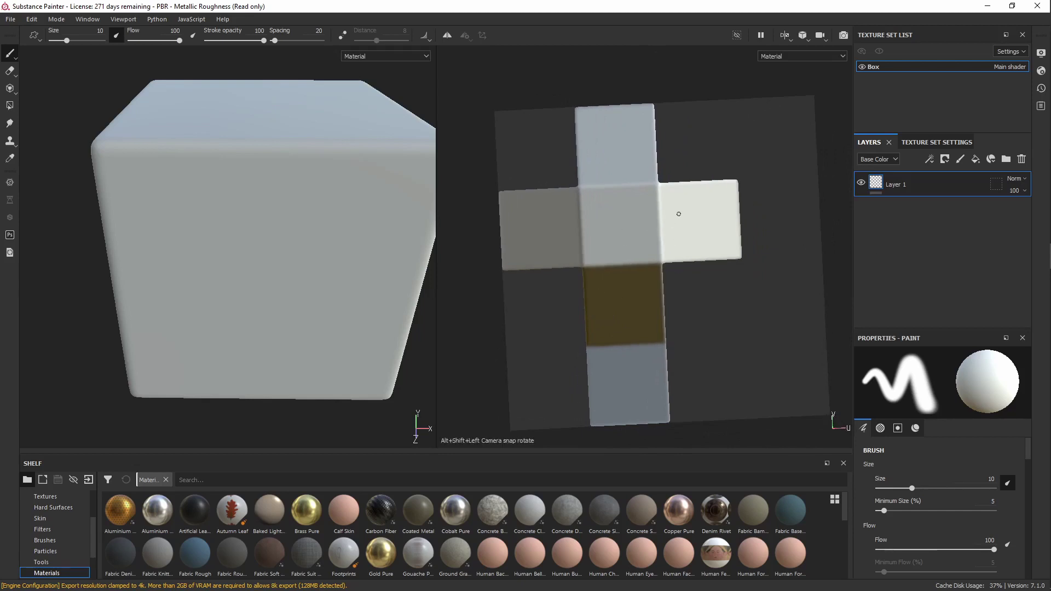
left_click_drag(678, 214, 686, 249, "alt")
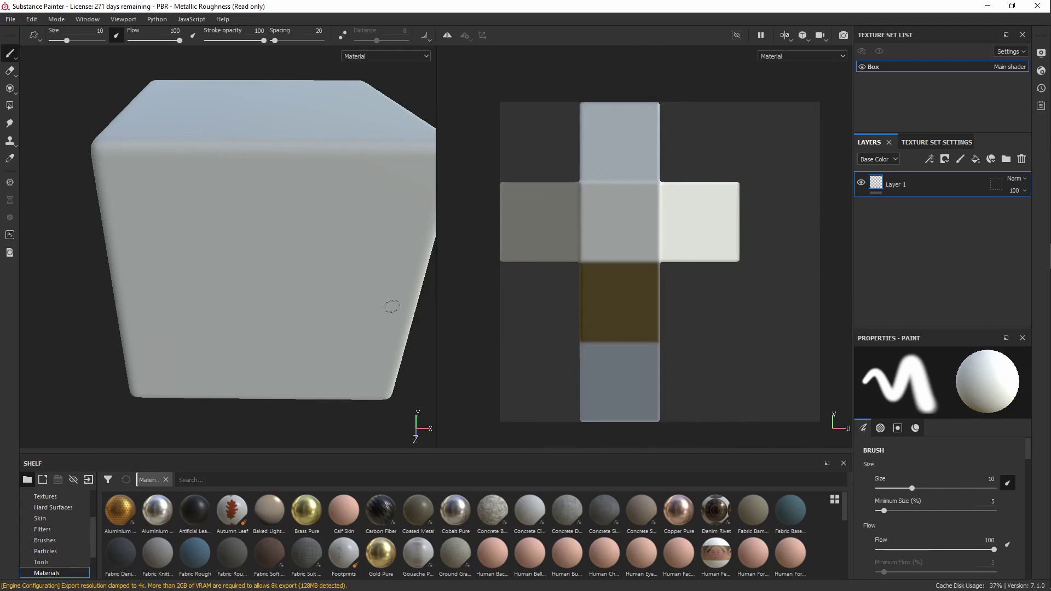
mouse_move(296, 265)
left_mouse_down("alt")
mouse_move(295, 187)
mouse_move(291, 227)
mouse_move(309, 241)
mouse_move(301, 232)
mouse_move(305, 258)
left_mouse_up("alt")
middle_click_drag(307, 288, 273, 241, "alt")
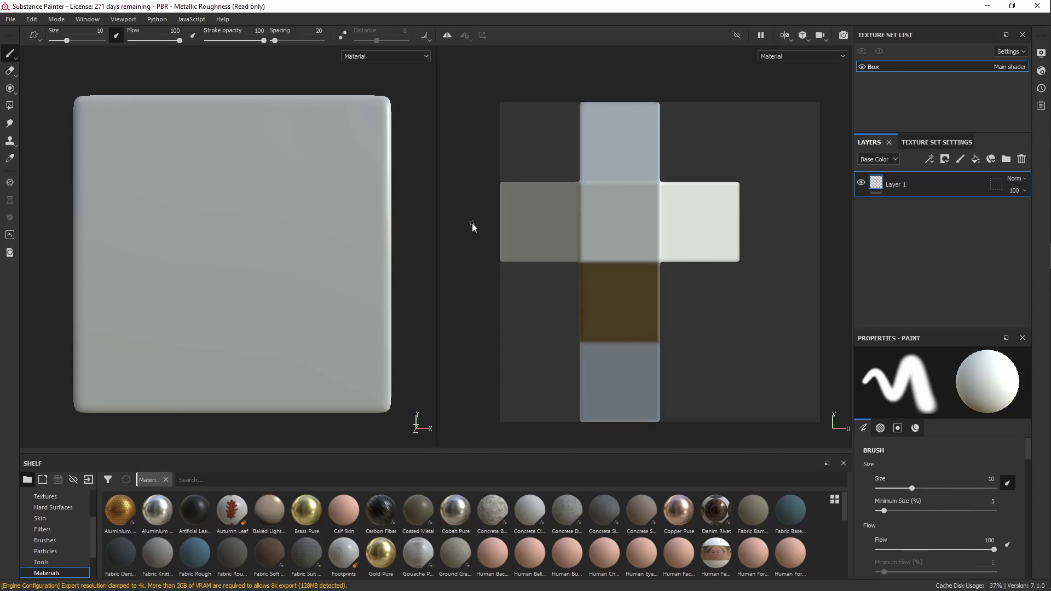
Switch the viewport through 3D only, 2D only and the split view, finishing with 3D only
key("F2")
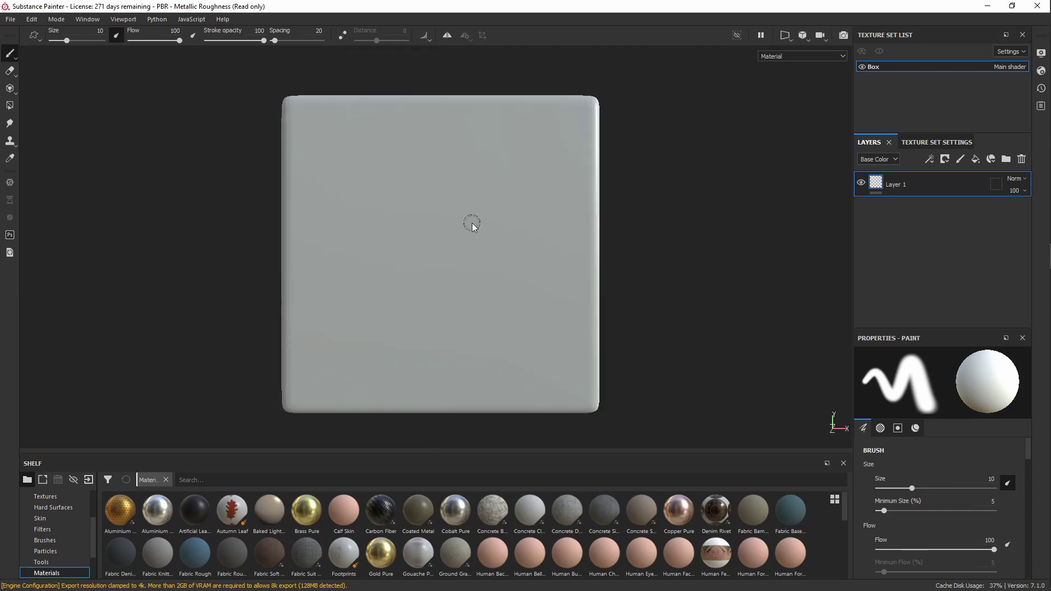
key("F3")
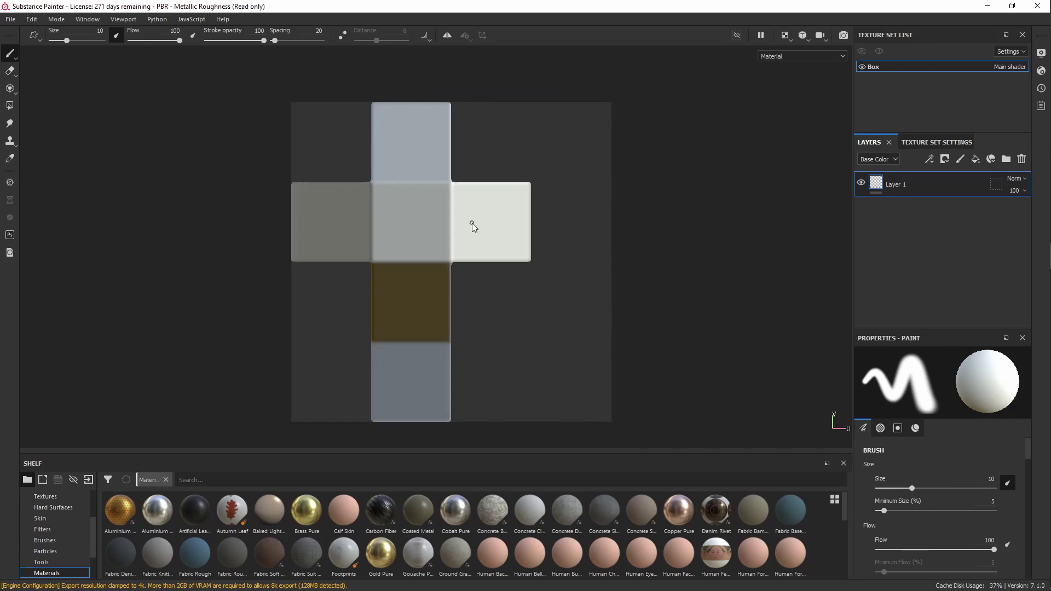
key("F1")
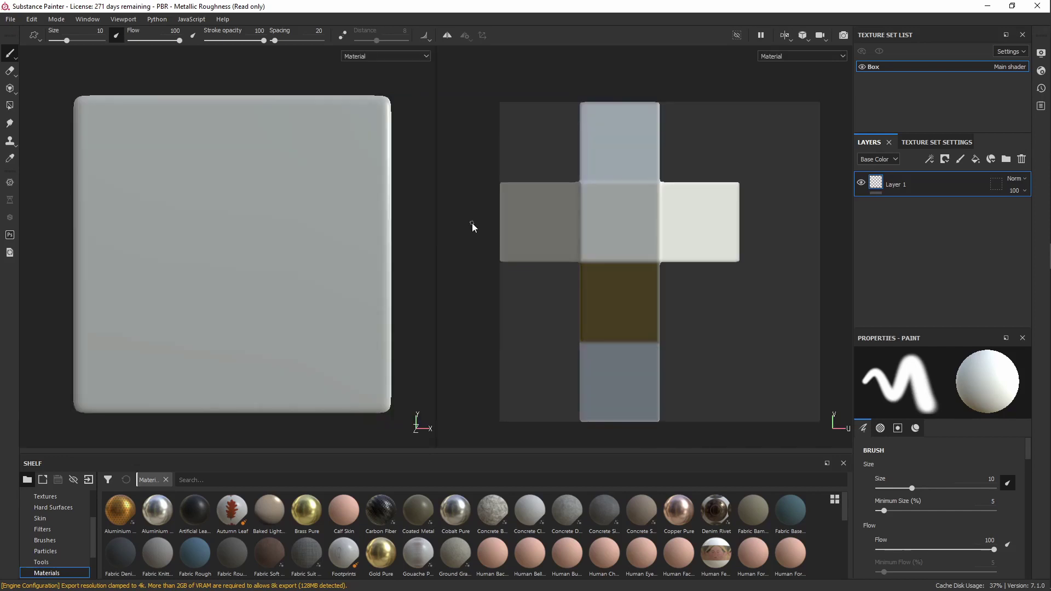
key("F2")
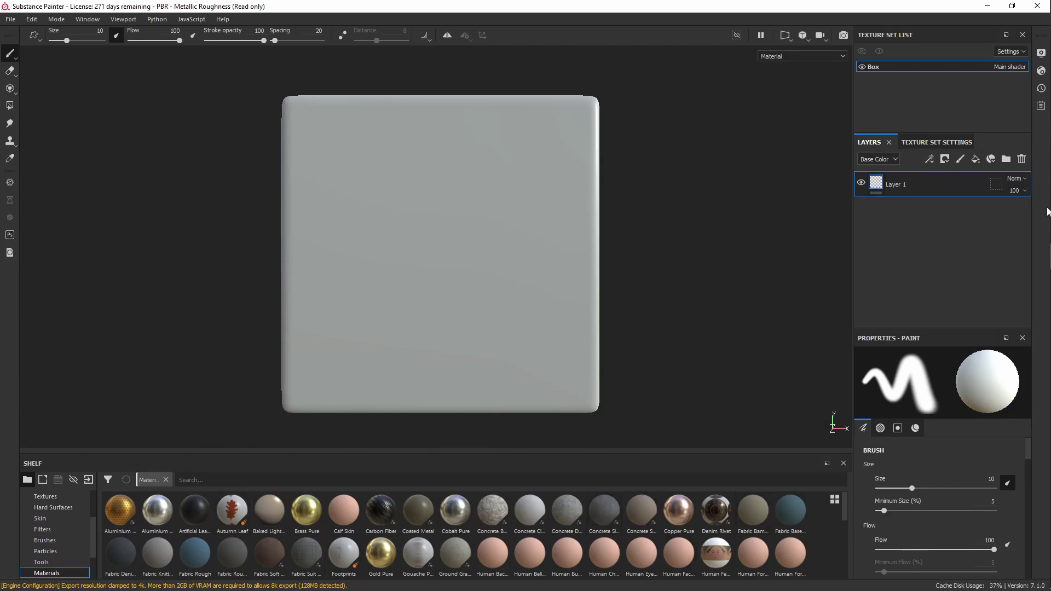
Reset the interface layout and browse the Brushes category in the shelf
left_click(85, 20)
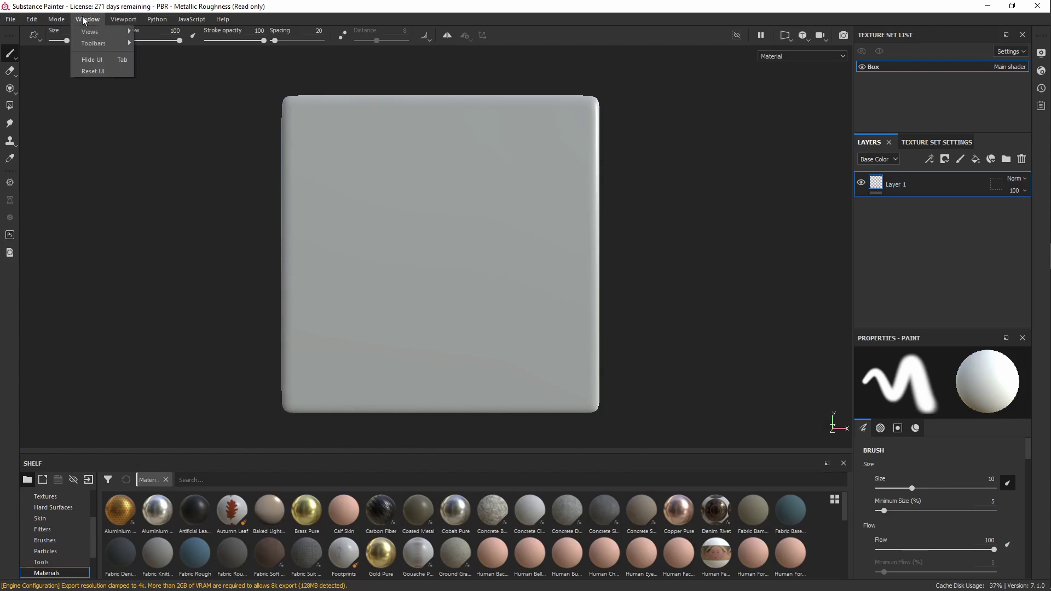
left_click(91, 70)
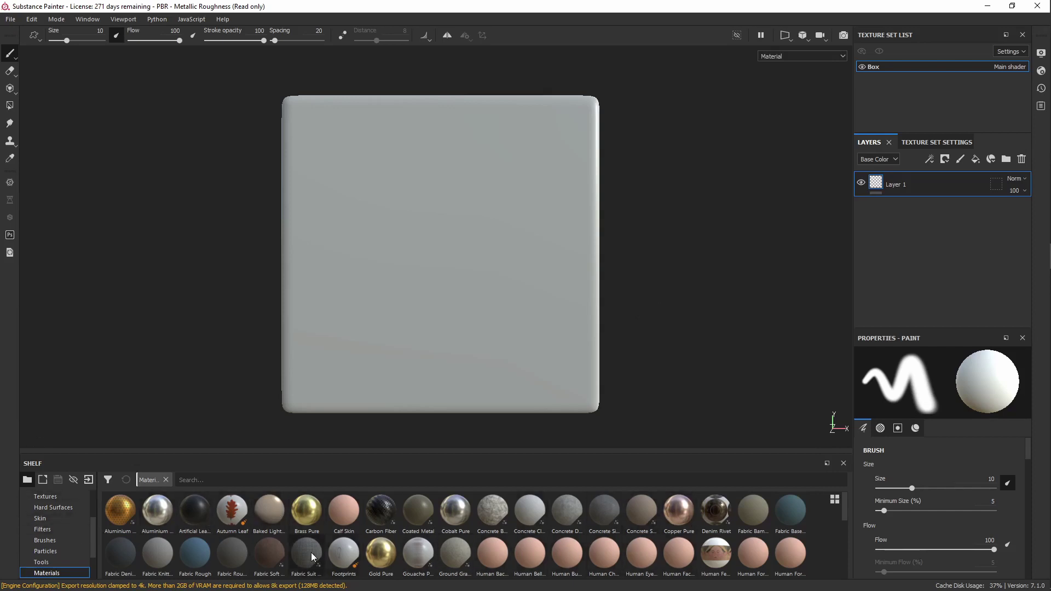
left_click(50, 542)
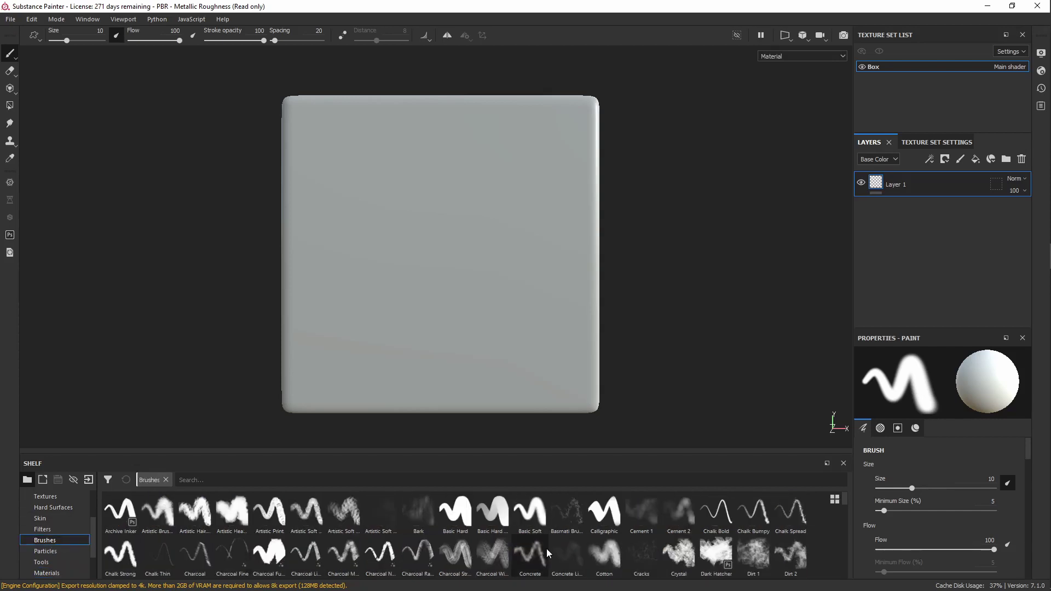
mouse_move(548, 554)
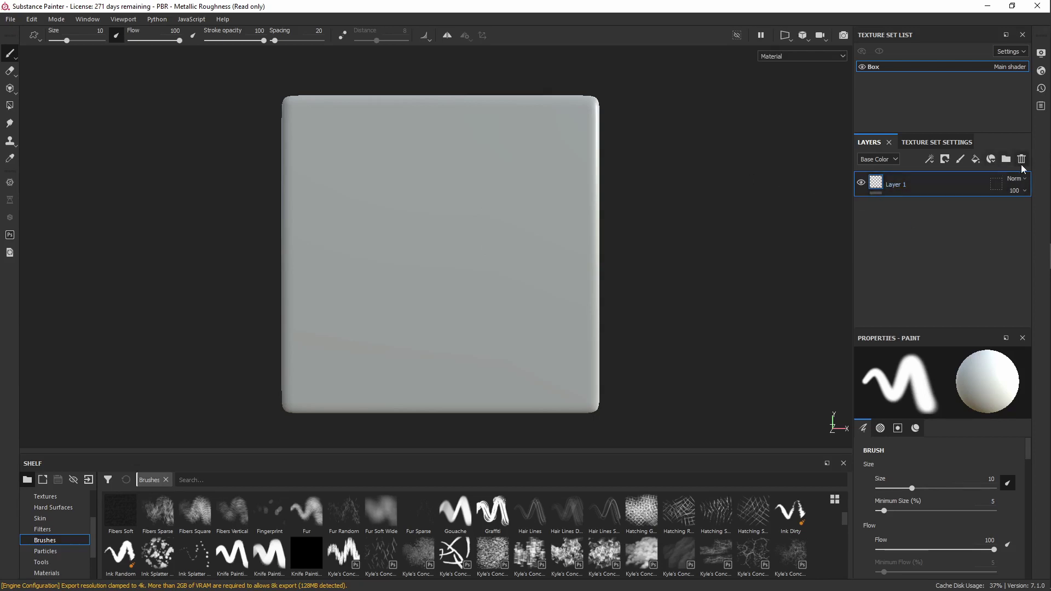
Replace Layer 1 with a fill layer and disable its height, rough, metal and nrm channels, leaving only color
left_click(1022, 160)
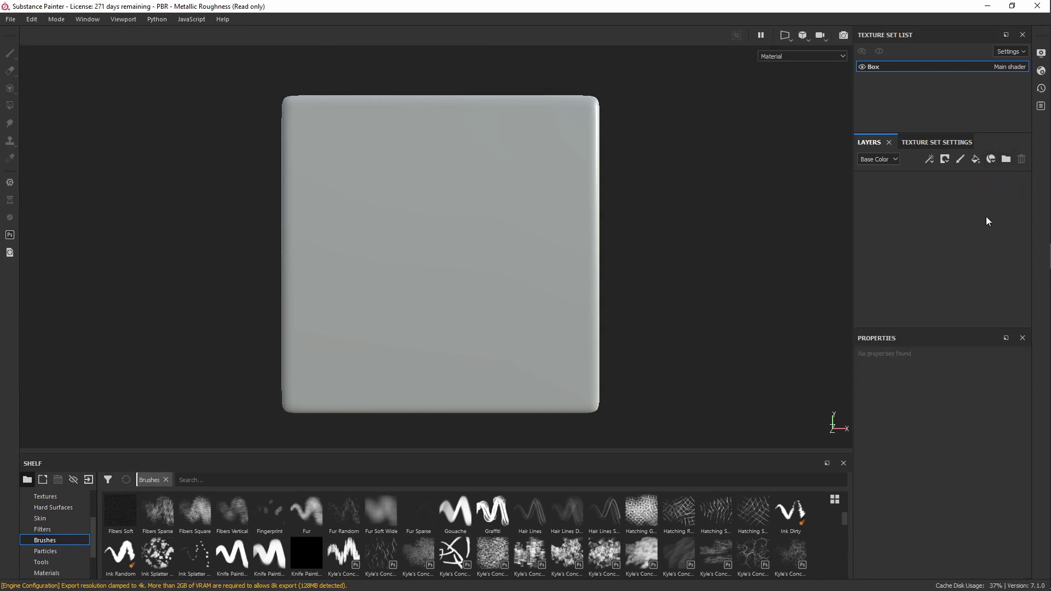
left_click(977, 160)
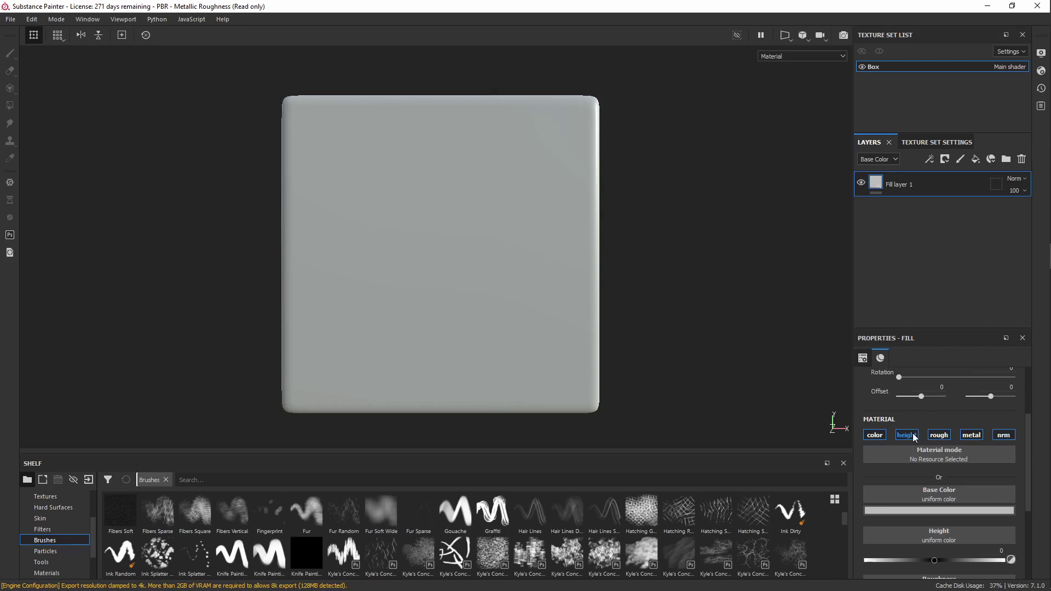
left_click(913, 436)
left_click(939, 435)
left_click(970, 436)
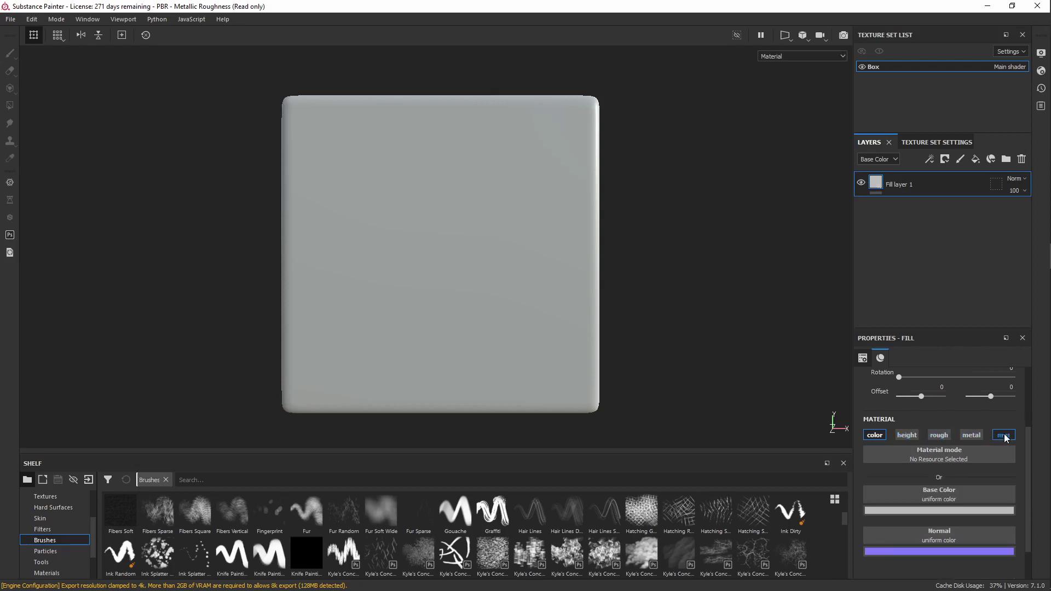
left_click(1004, 436)
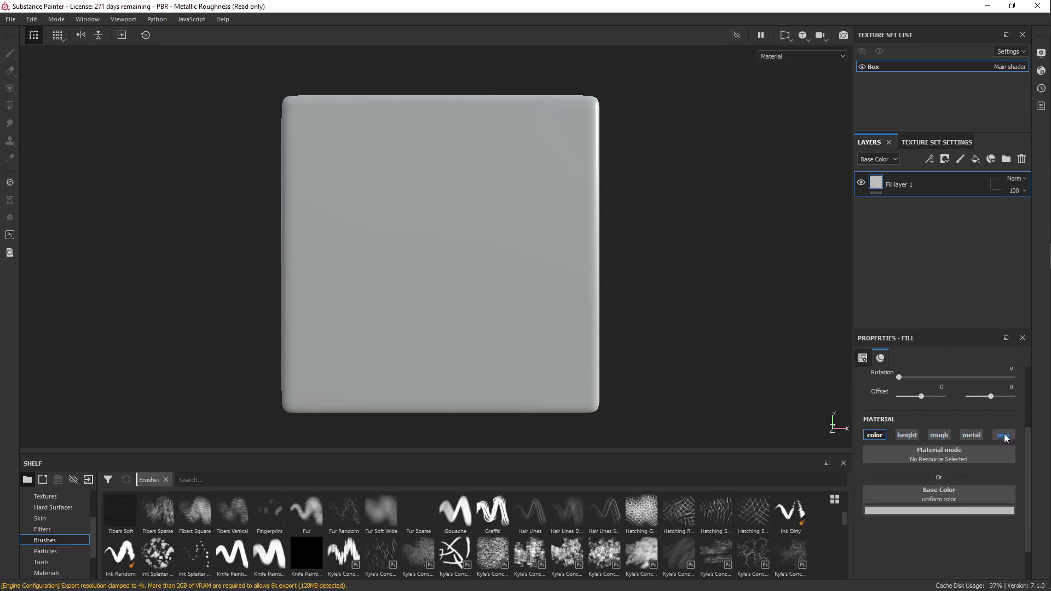
Set the base color of Fill layer 1 to a dark red
left_click(938, 512)
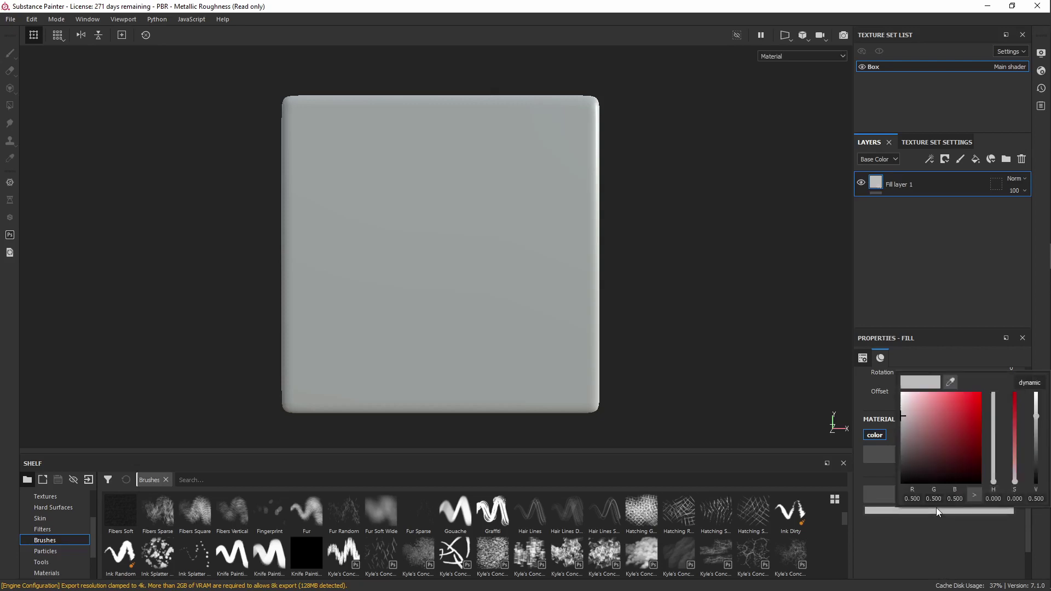
left_click(934, 465)
left_click(956, 433)
left_click(928, 227)
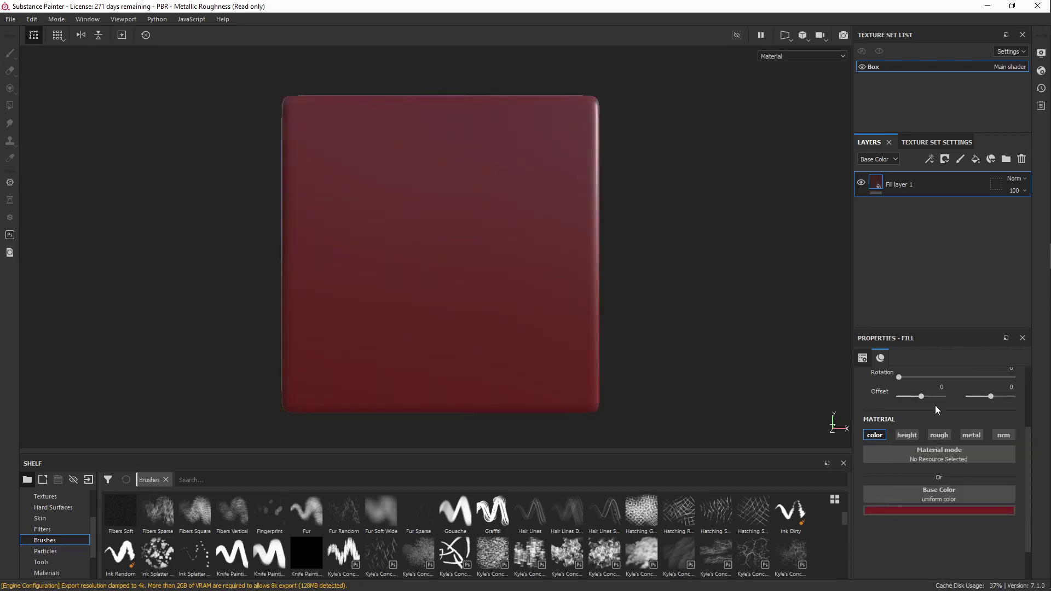
Add a second fill layer above Fill layer 1 and disable its height, rough, metal and nrm channels
left_click(976, 159)
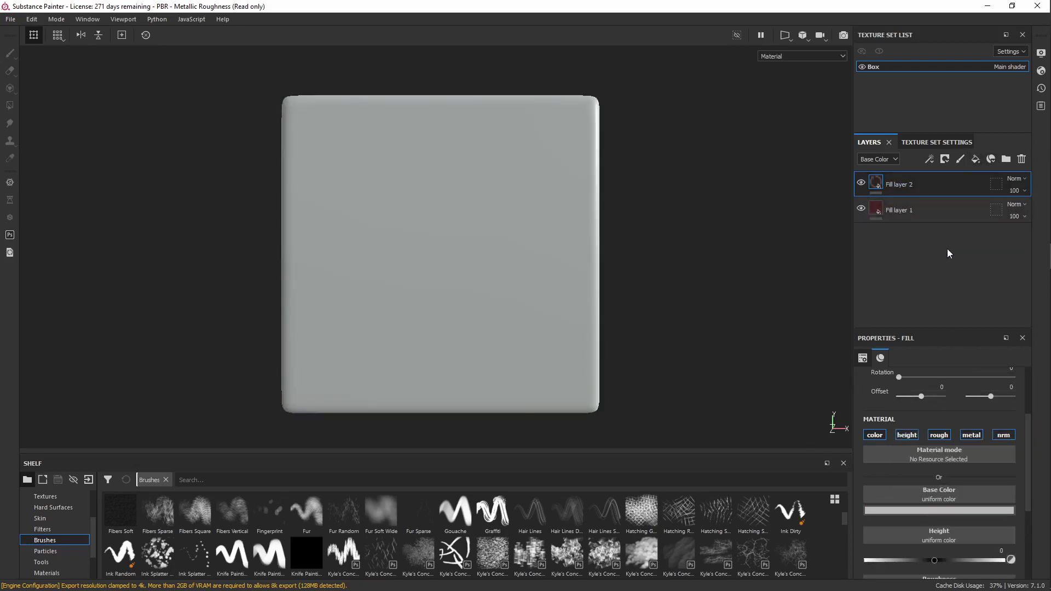
left_click(907, 435)
left_click(939, 435)
left_click(971, 434)
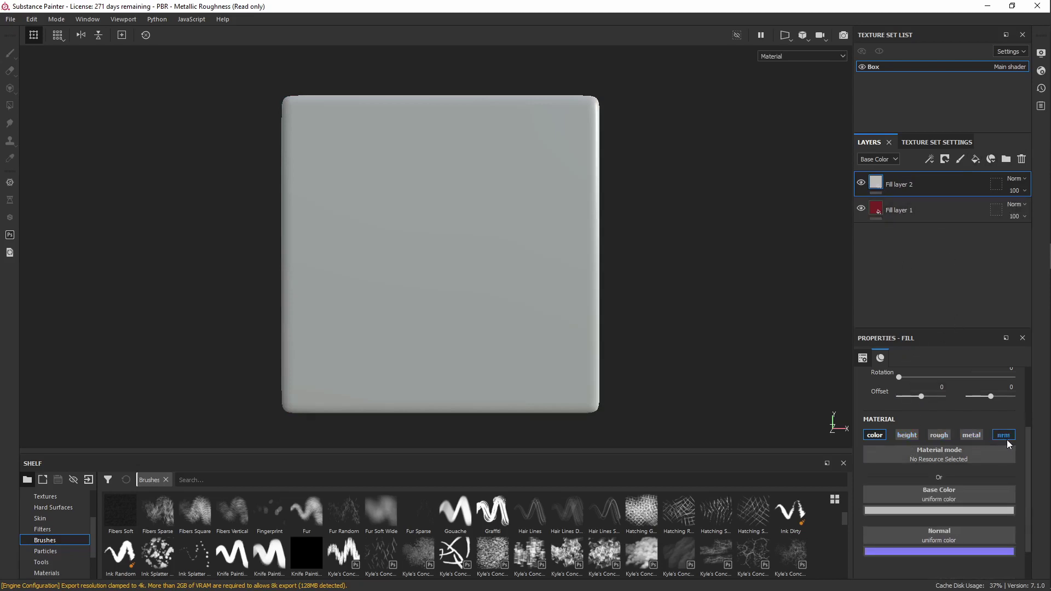
left_click(1005, 436)
Set the base color of Fill layer 2 to a medium blue
left_click(942, 509)
left_click(954, 422)
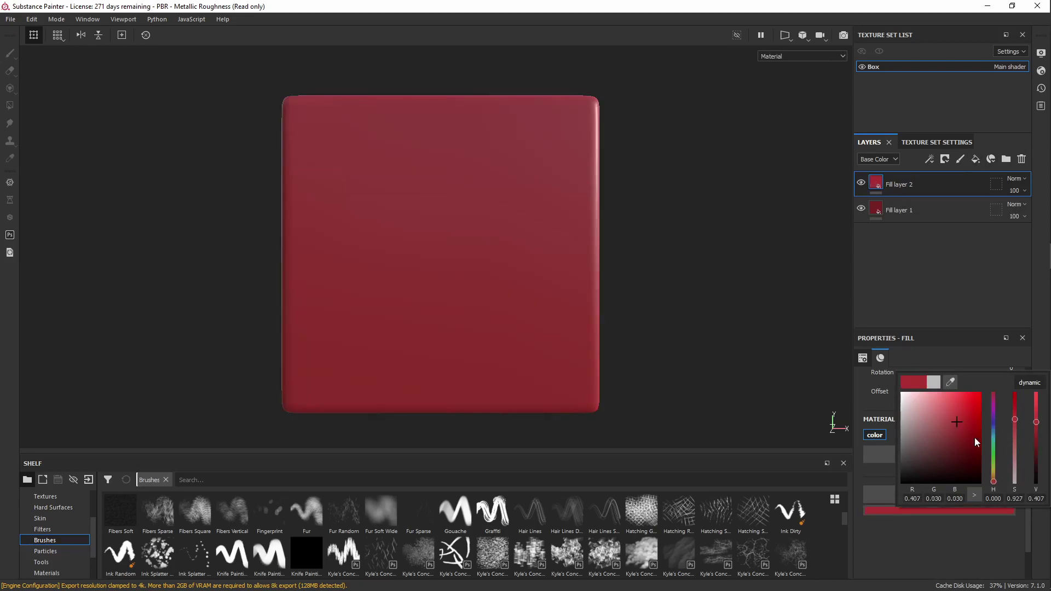
left_click(994, 426)
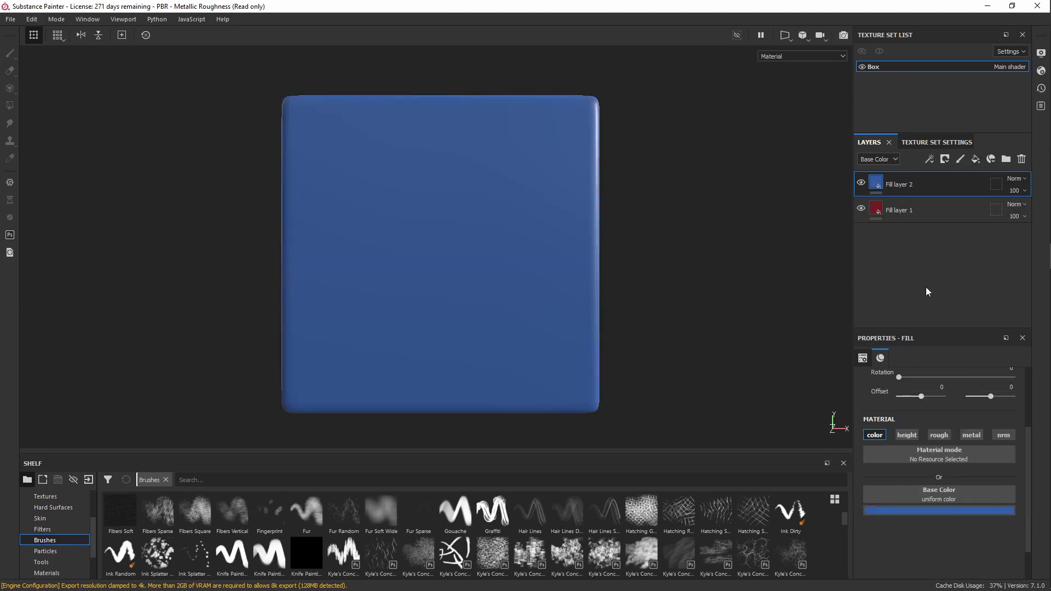
Add a black mask to Fill layer 2 and paint curved strokes in it on the cube's front face with a Kyle's Concept brush
left_click(945, 162)
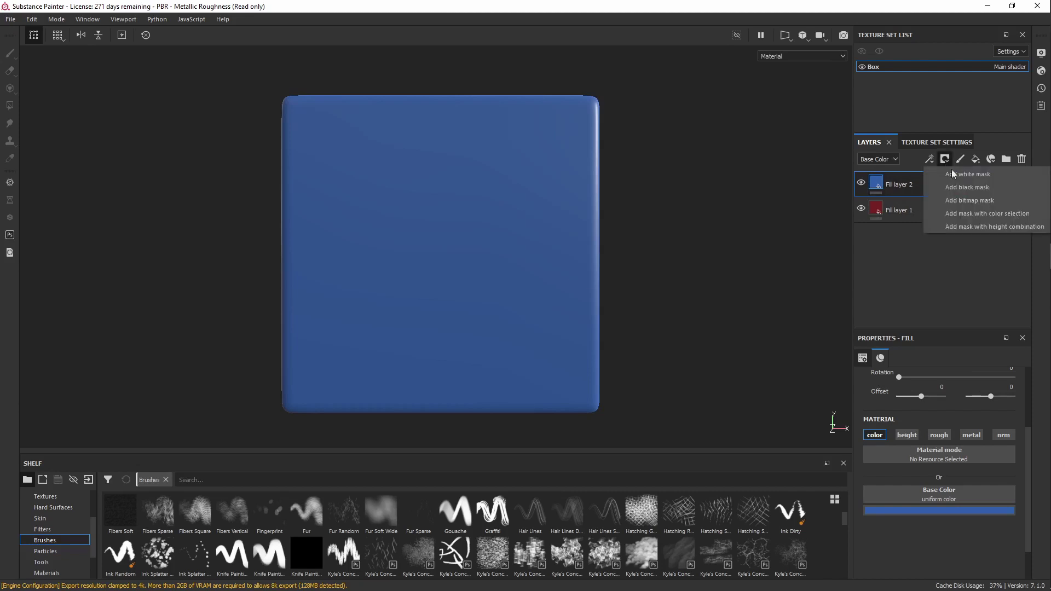
left_click(966, 188)
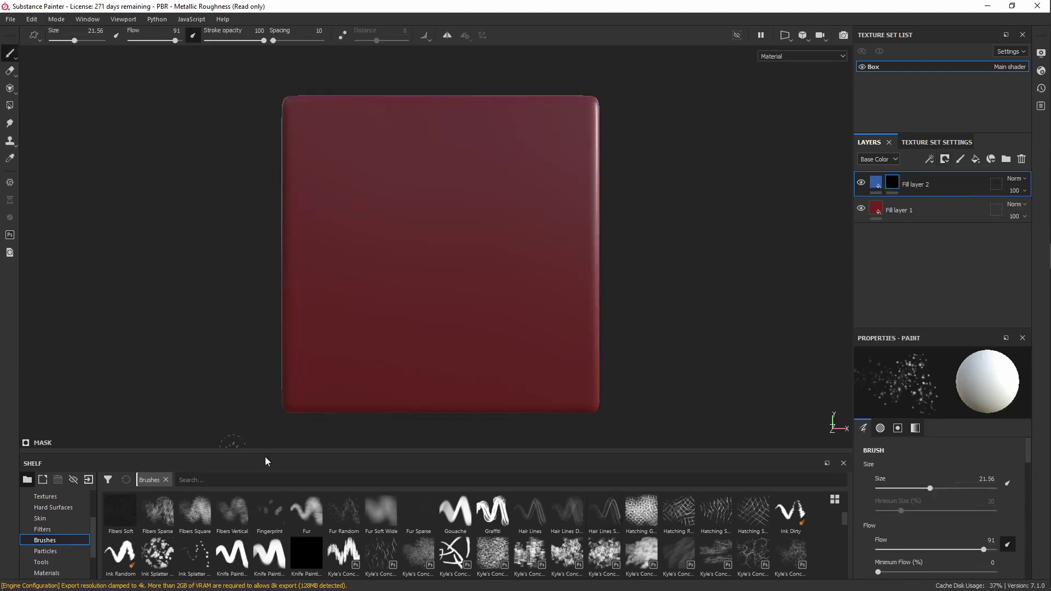
left_click(449, 558)
mouse_move(463, 164)
left_mouse_down()
mouse_move(416, 164)
mouse_move(383, 263)
mouse_move(539, 276)
mouse_move(499, 276)
mouse_move(356, 321)
mouse_move(534, 258)
mouse_move(363, 274)
mouse_move(328, 176)
mouse_move(526, 155)
left_mouse_up()
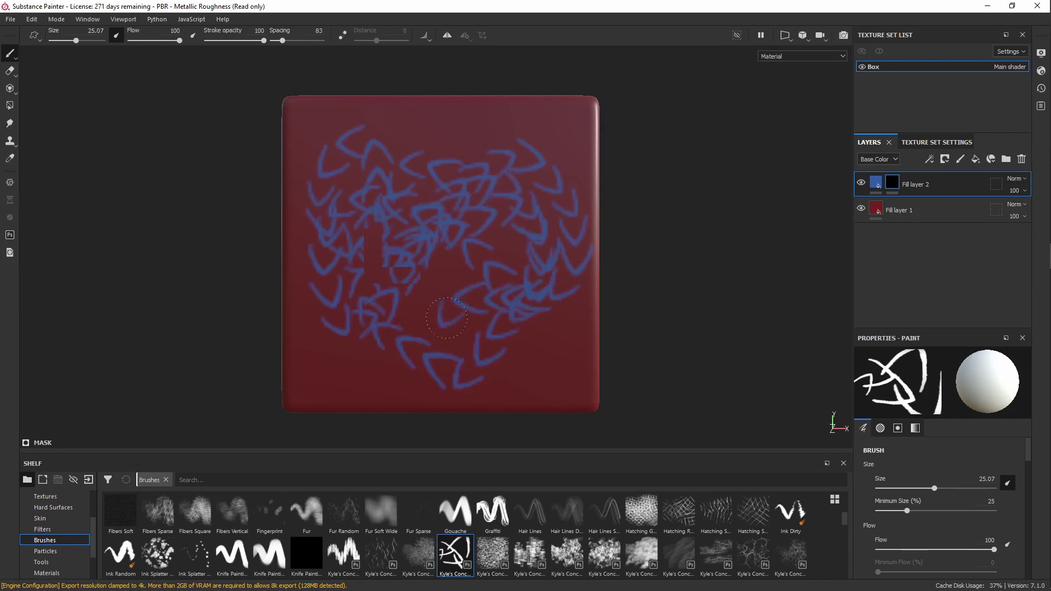
mouse_move(500, 172)
left_mouse_down()
mouse_move(443, 144)
mouse_move(410, 298)
mouse_move(420, 351)
mouse_move(349, 313)
left_mouse_up()
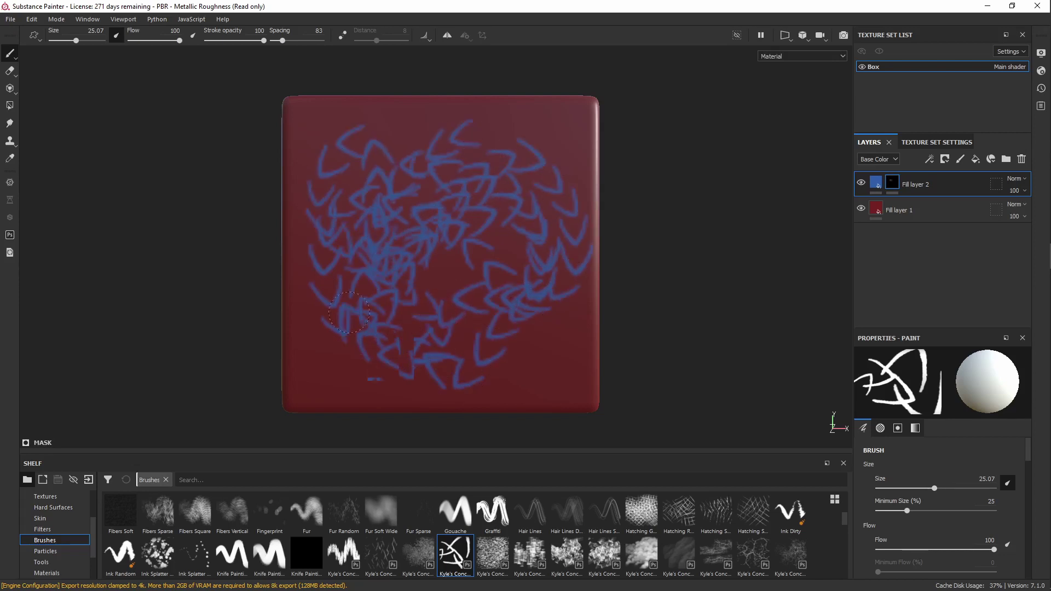
mouse_move(549, 241)
left_mouse_down()
mouse_move(422, 305)
mouse_move(447, 350)
left_mouse_up()
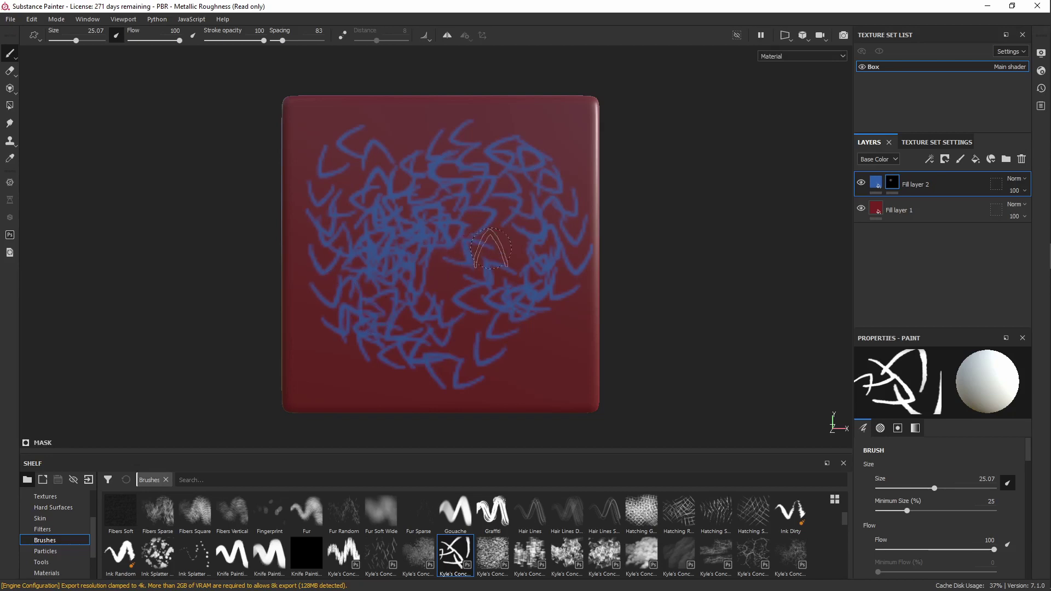
Change the base color of Fill layer 2 to a muted green
left_click(877, 182)
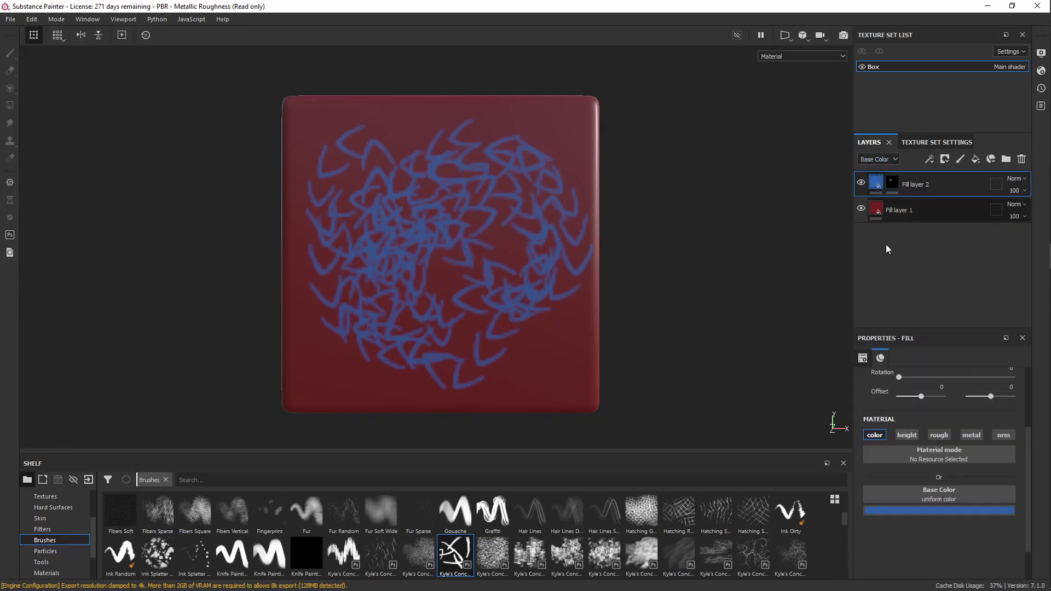
left_click(929, 510)
mouse_move(945, 448)
left_mouse_down()
mouse_move(929, 437)
mouse_move(909, 446)
mouse_move(933, 431)
left_mouse_up()
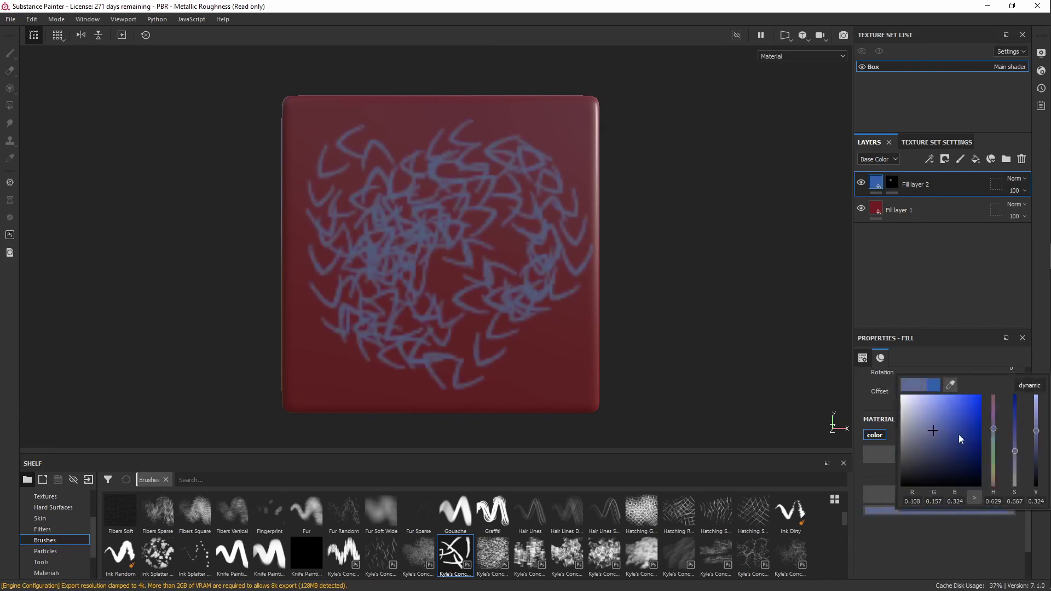
mouse_move(996, 448)
left_mouse_down()
mouse_move(991, 426)
mouse_move(993, 447)
left_mouse_up()
left_click(935, 298)
Select the mask of Fill layer 2 and paint black strokes in it to hide parts of the green pattern
left_click(889, 189)
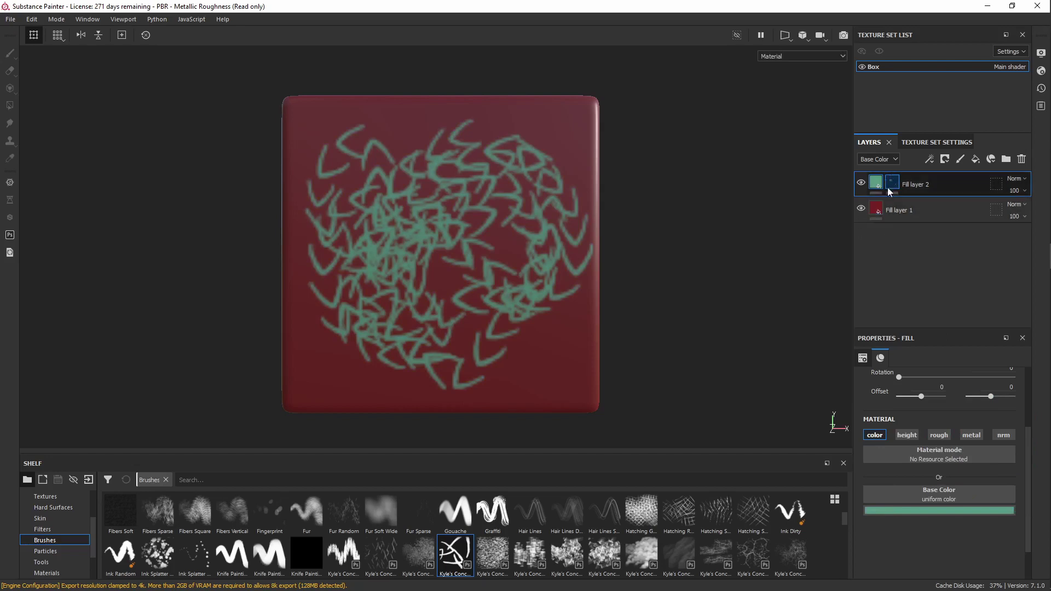
left_click(876, 186)
left_click(891, 188)
left_click(876, 185)
left_click(891, 188)
left_click(886, 186)
left_click(891, 185)
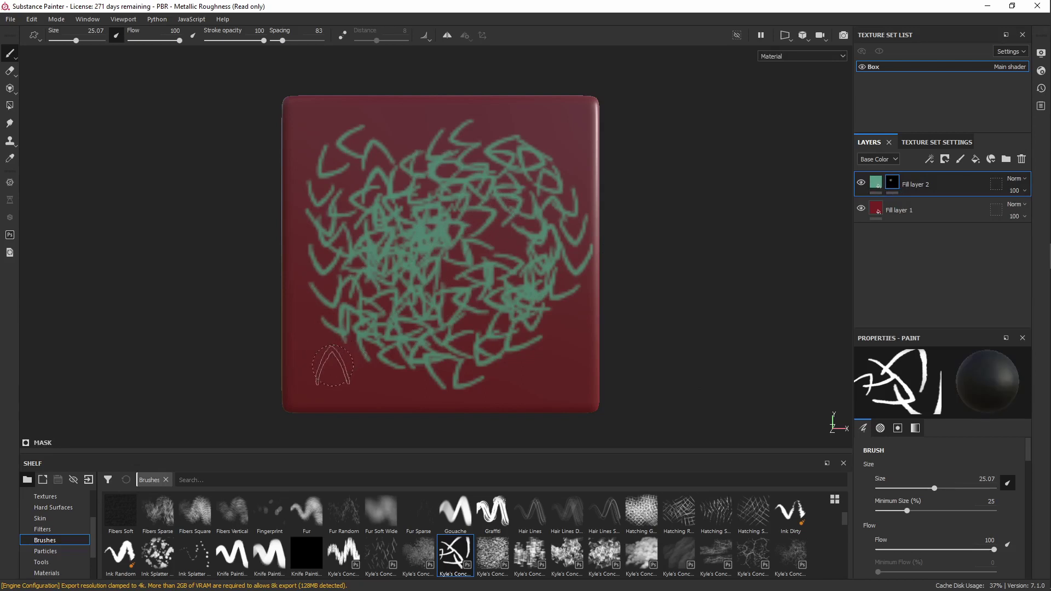
mouse_move(332, 365)
left_mouse_down()
mouse_move(330, 288)
mouse_move(325, 341)
mouse_move(401, 299)
mouse_move(422, 214)
mouse_move(511, 287)
mouse_move(507, 218)
left_mouse_up()
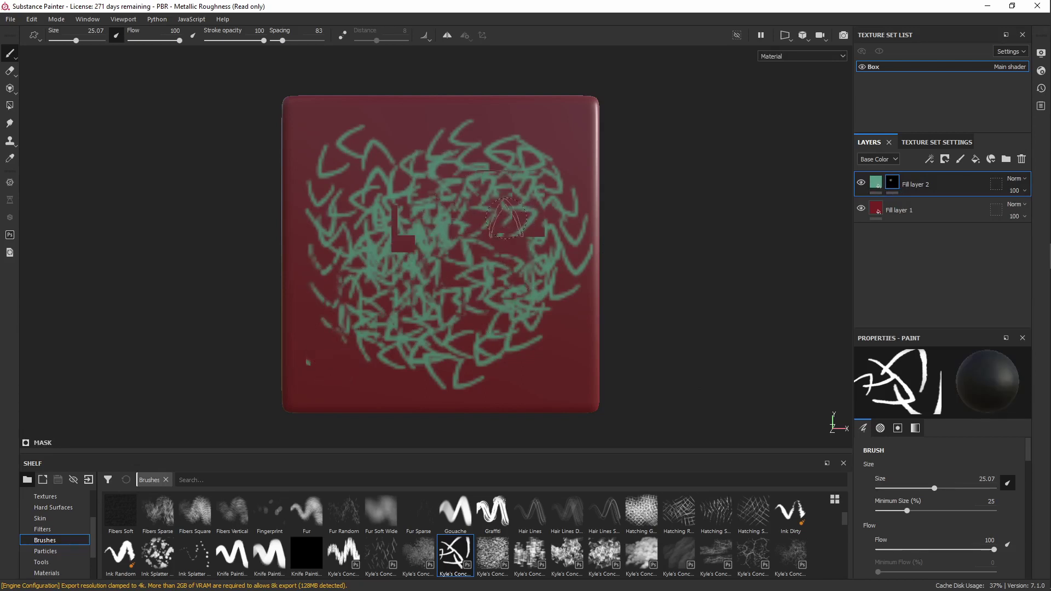
mouse_move(432, 203)
left_mouse_down()
mouse_move(383, 263)
mouse_move(412, 304)
mouse_move(416, 257)
mouse_move(345, 326)
mouse_move(392, 284)
mouse_move(537, 270)
mouse_move(422, 241)
mouse_move(460, 175)
mouse_move(542, 230)
mouse_move(405, 291)
mouse_move(473, 222)
mouse_move(435, 390)
mouse_move(358, 267)
left_mouse_up()
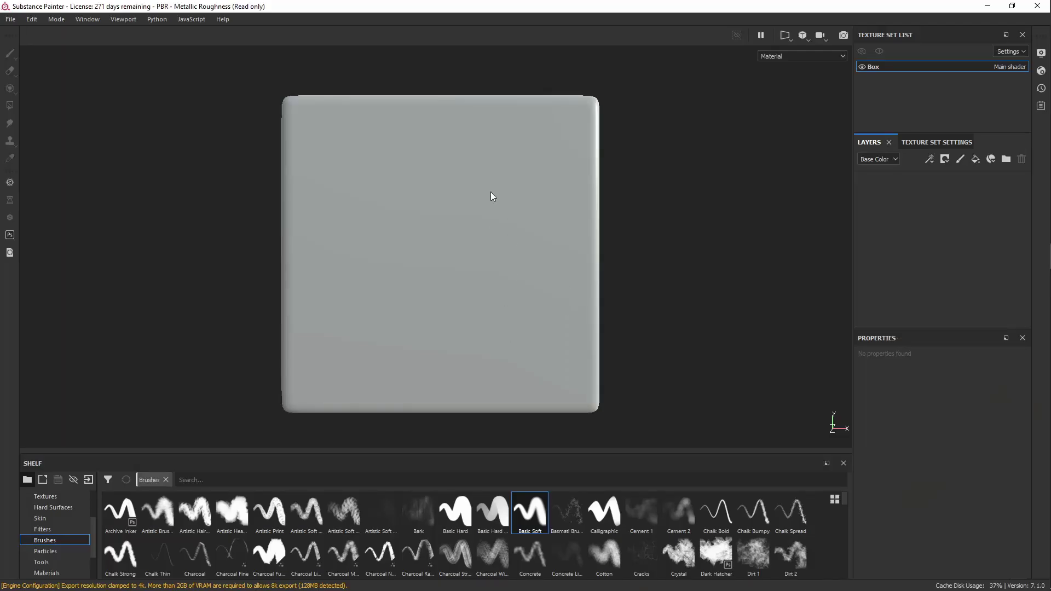
Add a paint layer and disable the brush's height, rough, metal and nrm channels, leaving only color
left_click(961, 159)
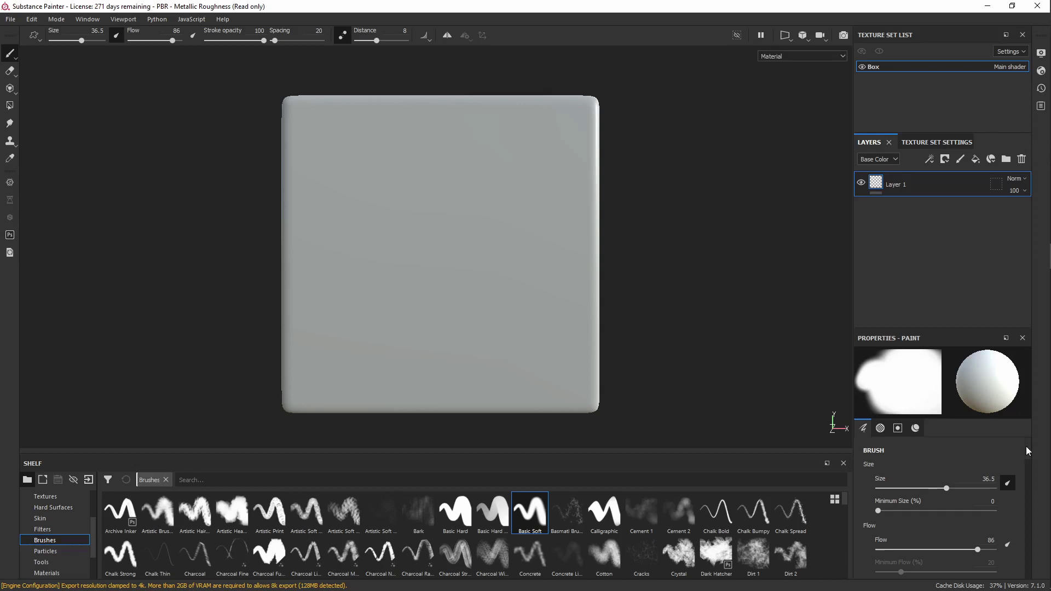
left_click_drag(1028, 451, 1022, 525)
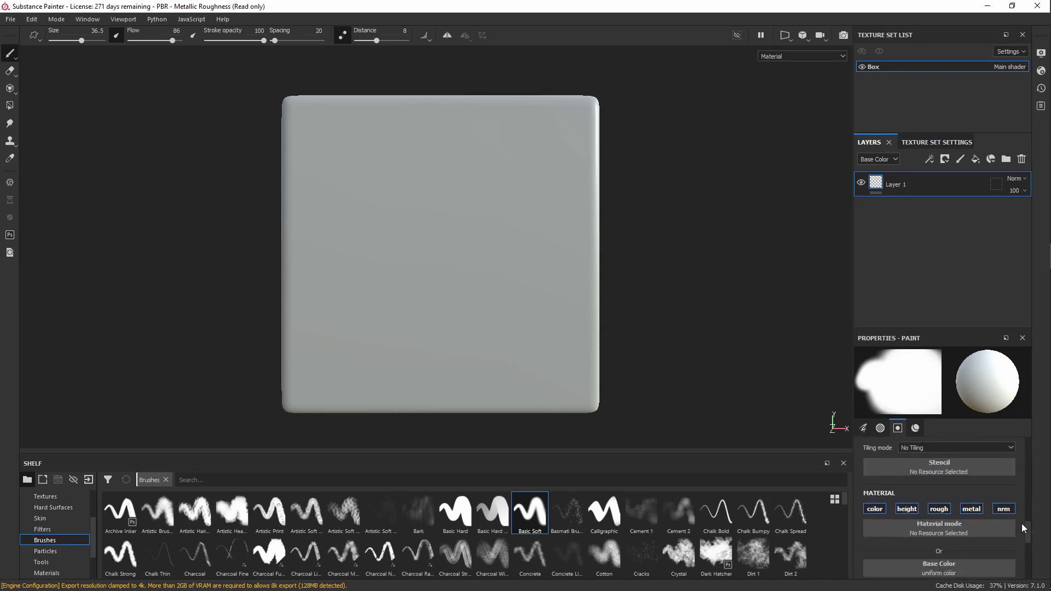
left_click(907, 508)
left_click(939, 509)
left_click(971, 508)
left_click(1002, 509)
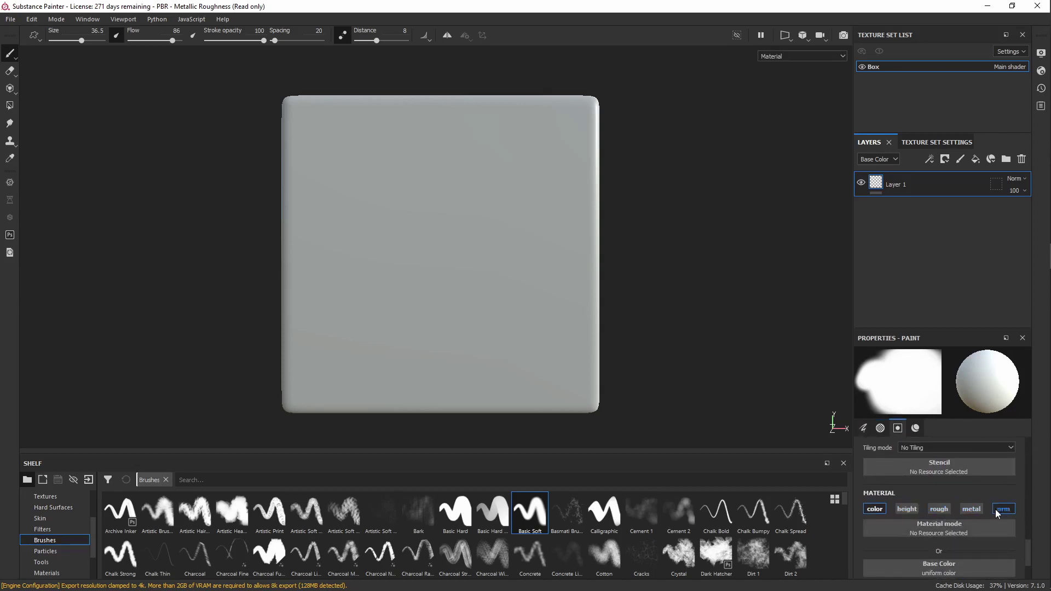
Set the brush's base color to red and paint strokes on the middle of the cube's front face with the Basic Soft brush
scroll(978, 563, "down", 2)
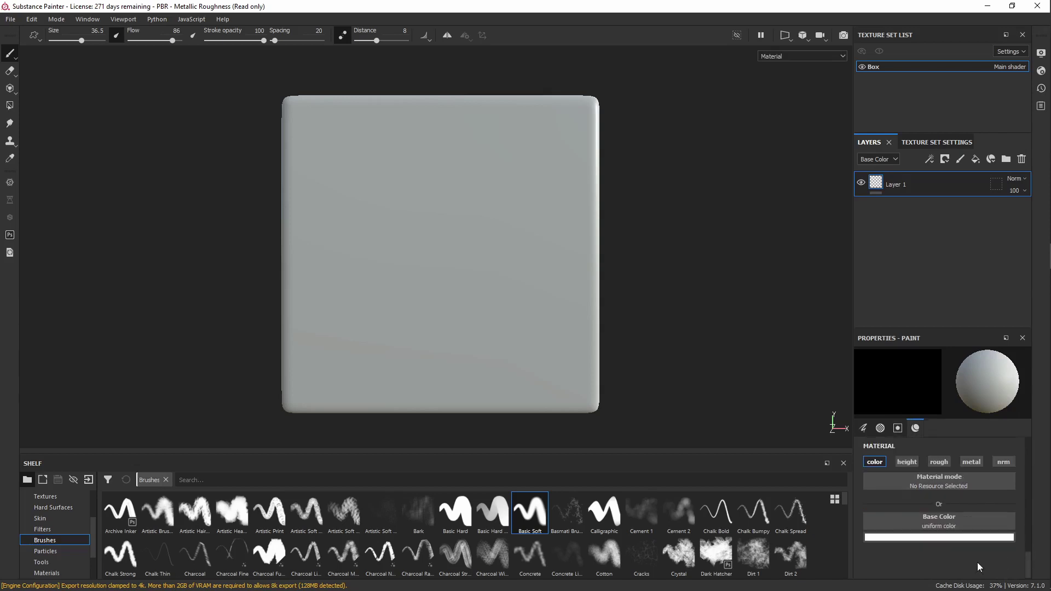
left_click(973, 538)
left_click_drag(952, 491, 949, 451)
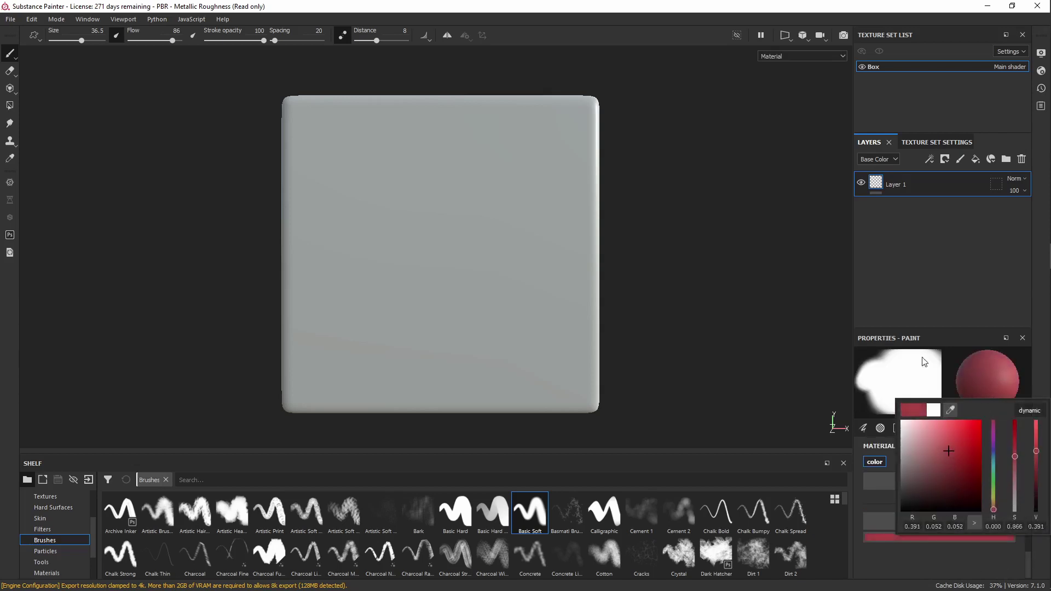
left_click(525, 255)
mouse_move(402, 182)
left_mouse_down()
mouse_move(429, 197)
mouse_move(478, 262)
mouse_move(406, 210)
mouse_move(486, 292)
mouse_move(403, 267)
mouse_move(492, 254)
left_mouse_up()
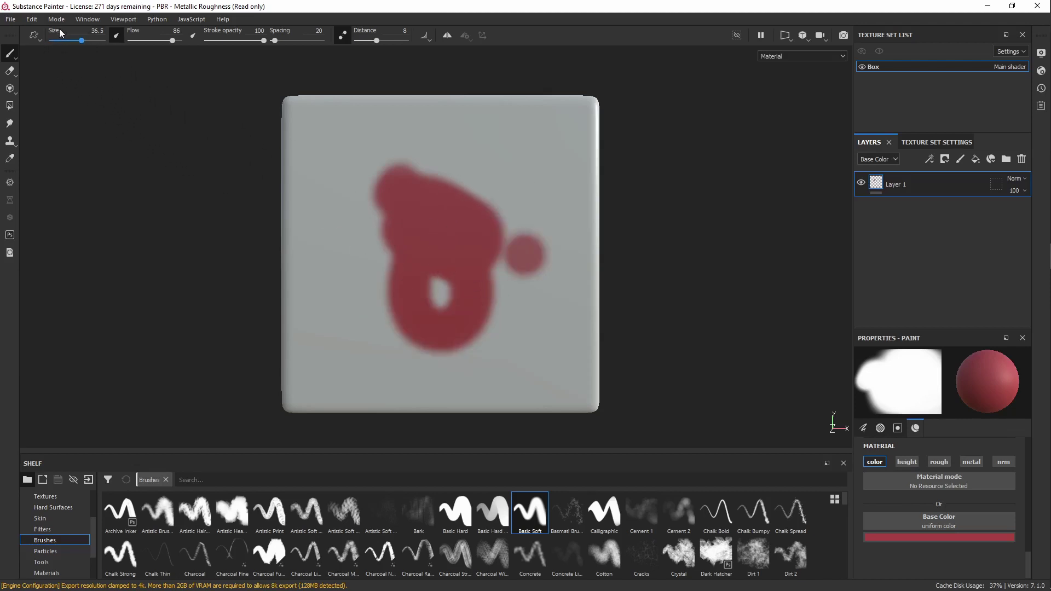
Reduce the Lazy Mouse distance to 3.64 and paint more red strokes across the cube's front face
left_click(343, 35)
mouse_move(363, 129)
left_mouse_down()
mouse_move(382, 171)
mouse_move(356, 183)
left_mouse_up()
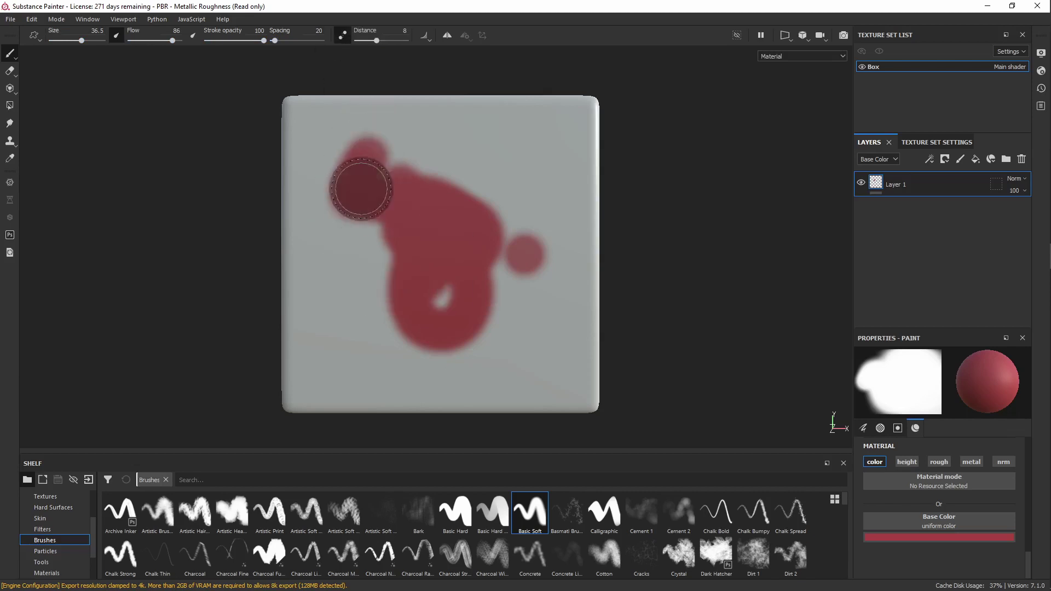
left_click_drag(377, 40, 366, 40)
mouse_move(410, 108)
left_mouse_down()
mouse_move(488, 159)
mouse_move(510, 225)
mouse_move(437, 251)
mouse_move(481, 352)
mouse_move(364, 99)
left_mouse_up()
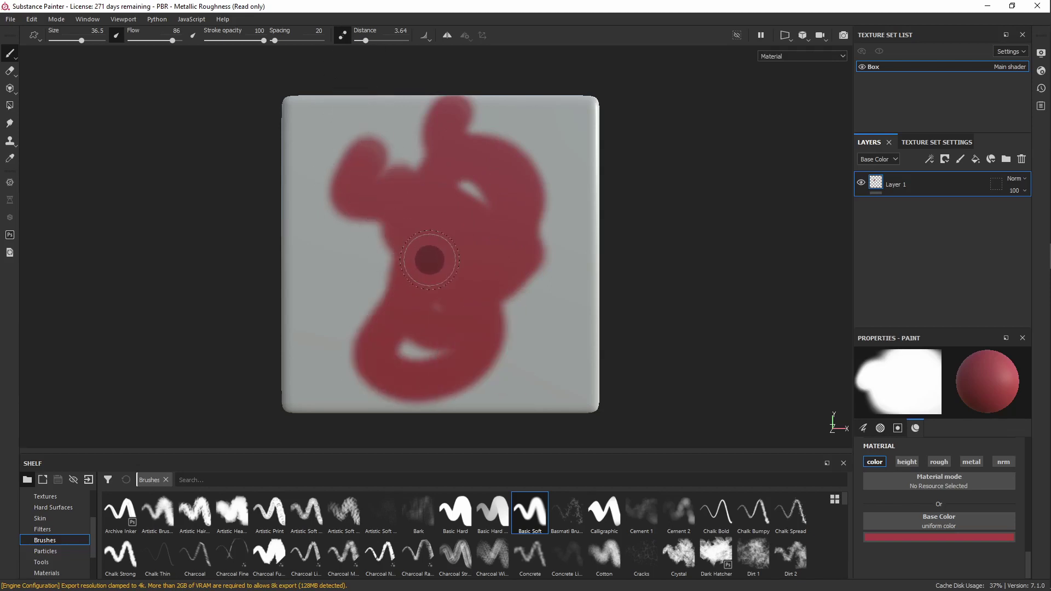
Set the brush flow to 69 and its size to 40.95, and paint more red over the middle of the face
left_click_drag(369, 277, 364, 273, "ctrl")
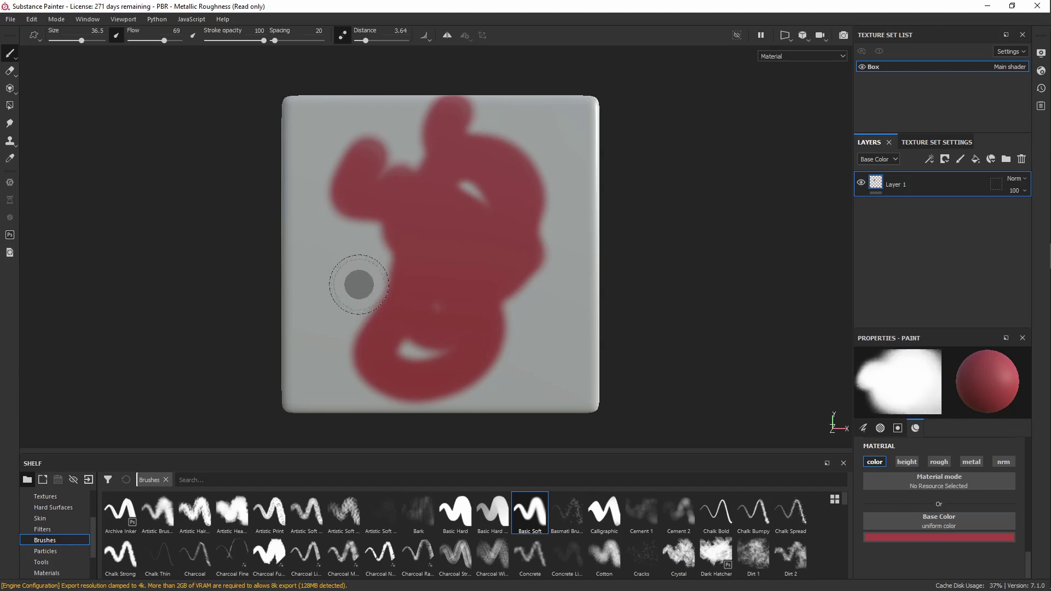
right_click_drag(336, 291, 344, 291, "ctrl")
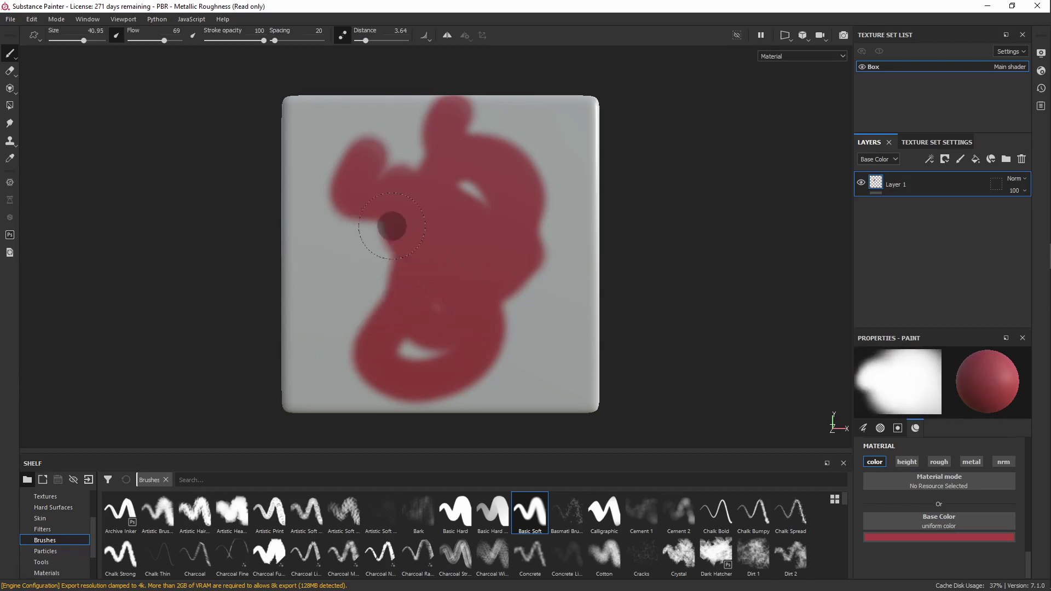
mouse_move(392, 227)
left_mouse_down()
mouse_move(464, 281)
mouse_move(458, 305)
mouse_move(389, 225)
mouse_move(413, 235)
mouse_move(414, 220)
left_mouse_up()
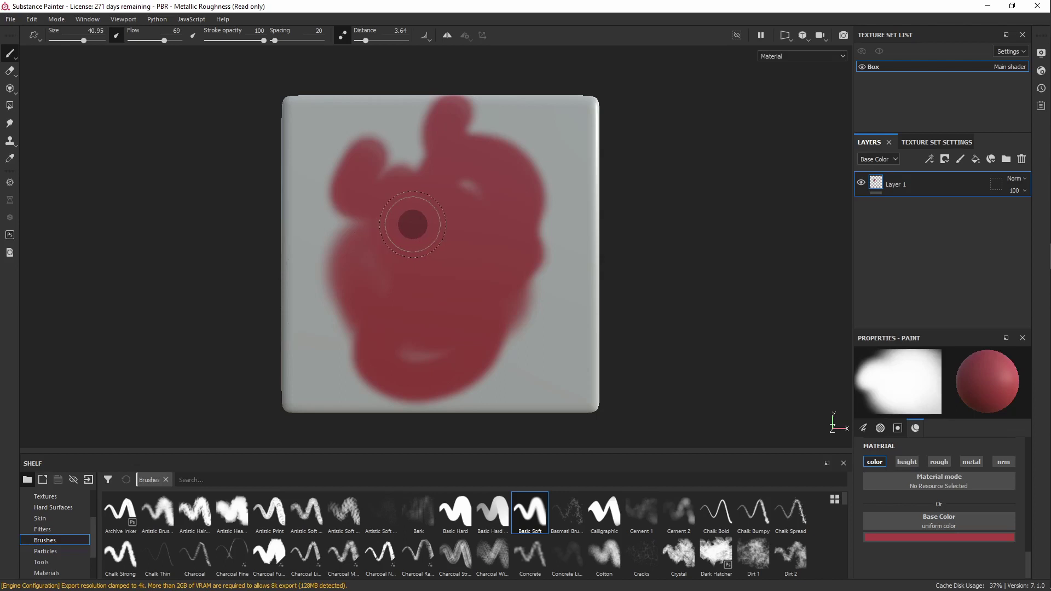
Erase the upper-left lobe of the red paint with the Eraser and smudge the remaining paint's edges with the Smudge tool
key("e")
mouse_move(376, 141)
left_mouse_down()
mouse_move(329, 176)
mouse_move(386, 178)
mouse_move(386, 216)
left_mouse_up()
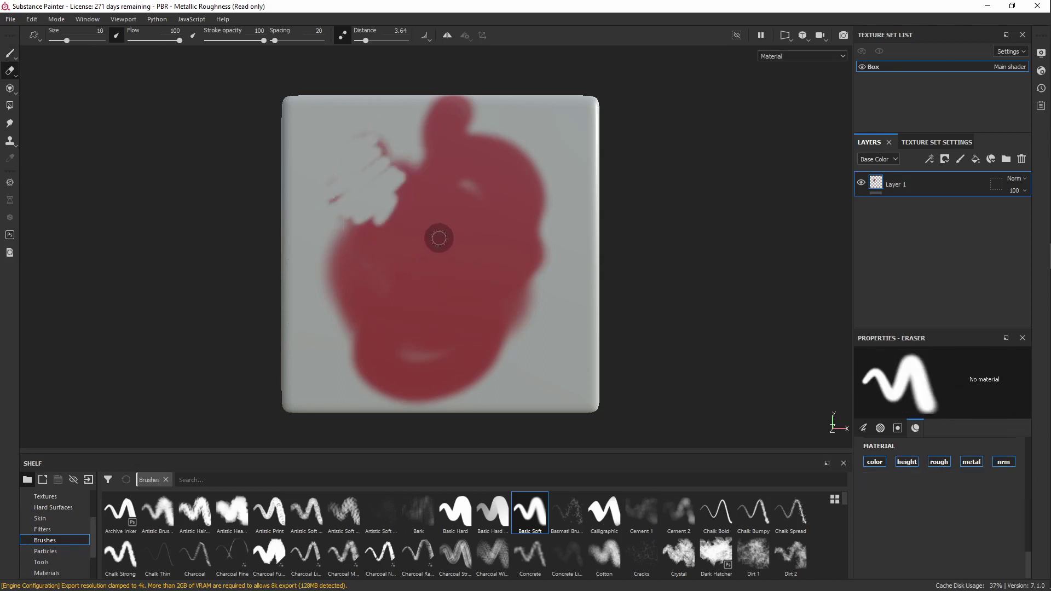
key("j")
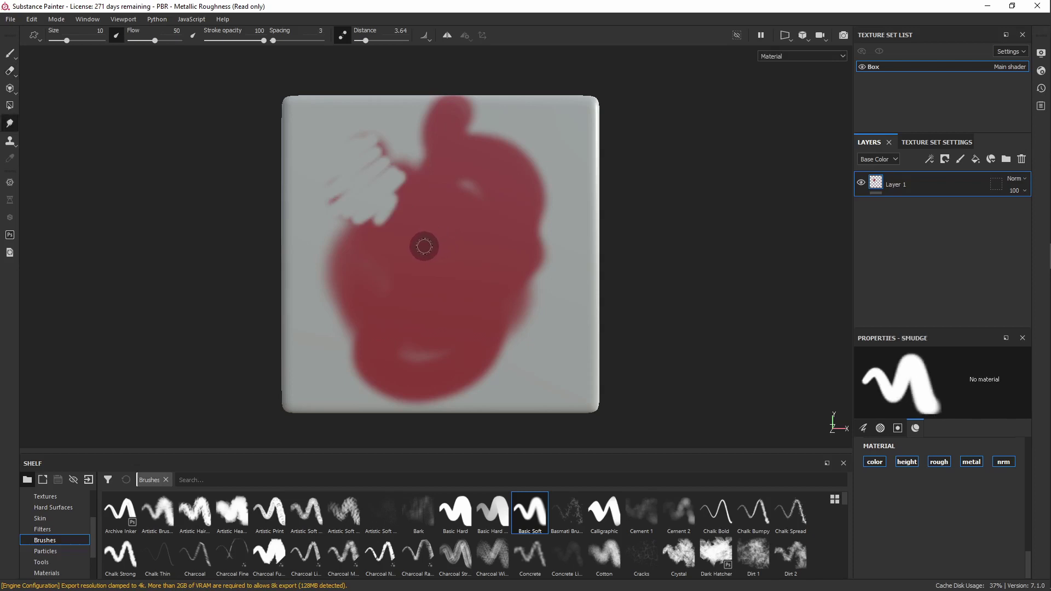
mouse_move(330, 312)
left_mouse_down()
mouse_move(349, 322)
mouse_move(349, 363)
mouse_move(338, 366)
mouse_move(356, 355)
left_mouse_up()
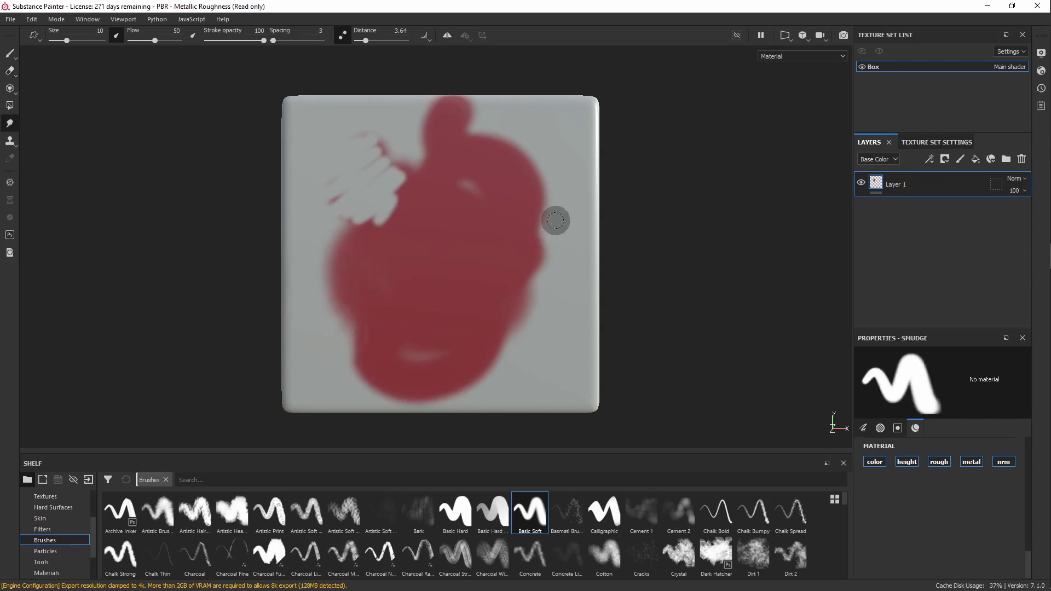
mouse_move(554, 221)
left_mouse_down()
mouse_move(542, 253)
mouse_move(514, 223)
left_mouse_up()
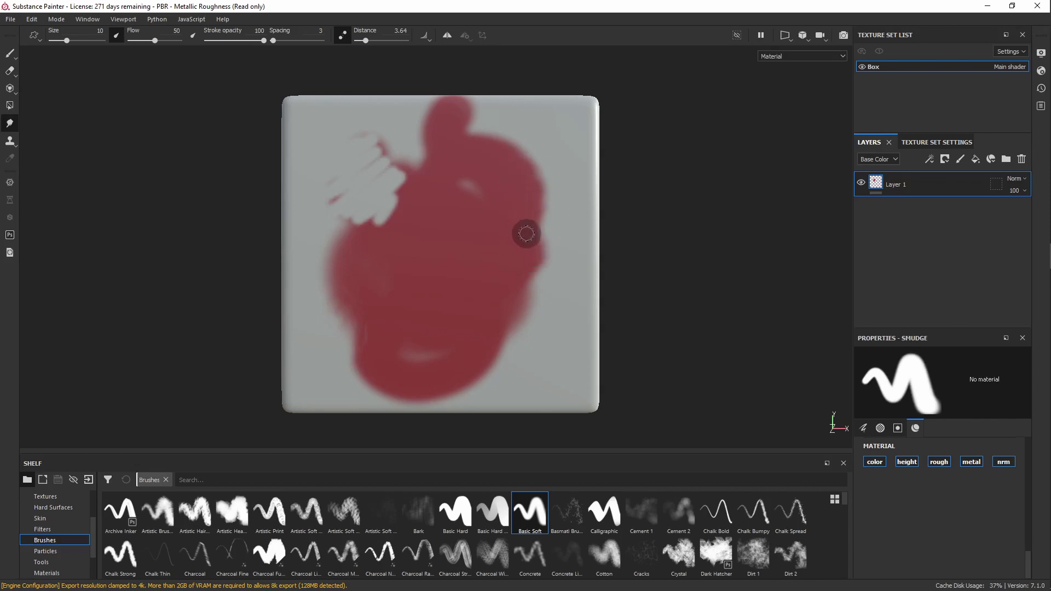
left_click_drag(547, 145, 481, 205)
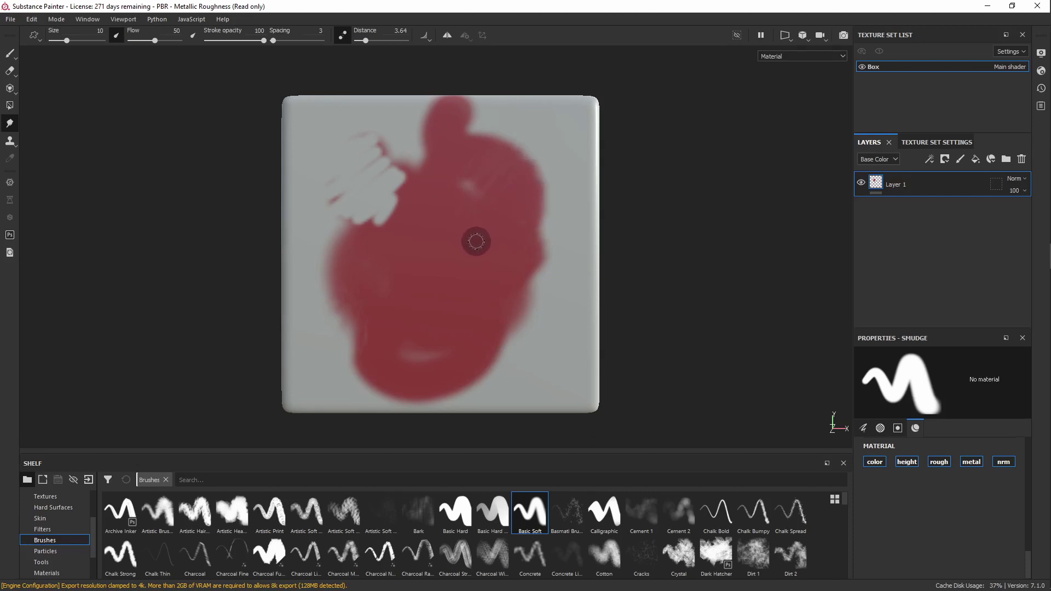
Return to the Paint tool, sample a lighter pinkish red from the cube, and paint a vertical patch on the face's right side
key("1")
key("p")
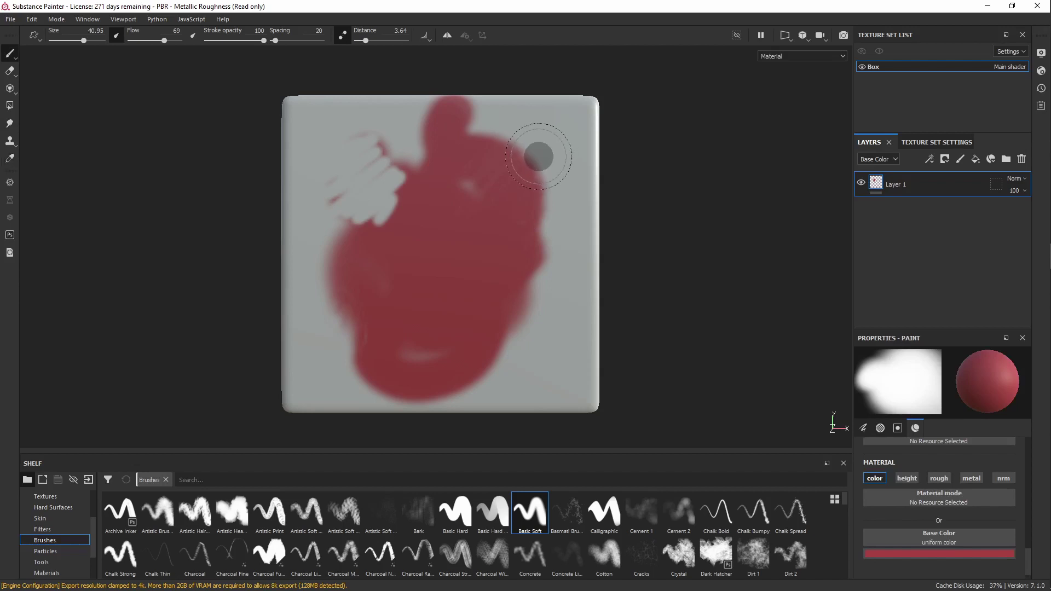
left_click(533, 160)
mouse_move(532, 160)
left_mouse_down()
mouse_move(559, 159)
mouse_move(559, 228)
mouse_move(537, 230)
mouse_move(558, 247)
left_mouse_up()
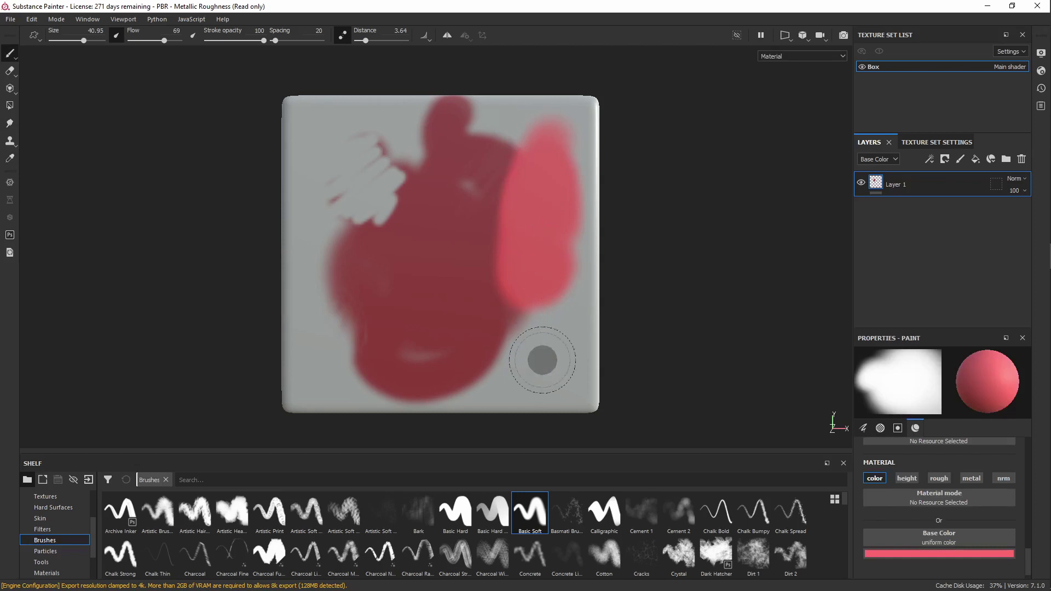
Add a pinkish dab over the red paint's lower-right edge, and repaint the erased upper-left area with dark red sampled from the cube
left_click_drag(498, 320, 507, 337)
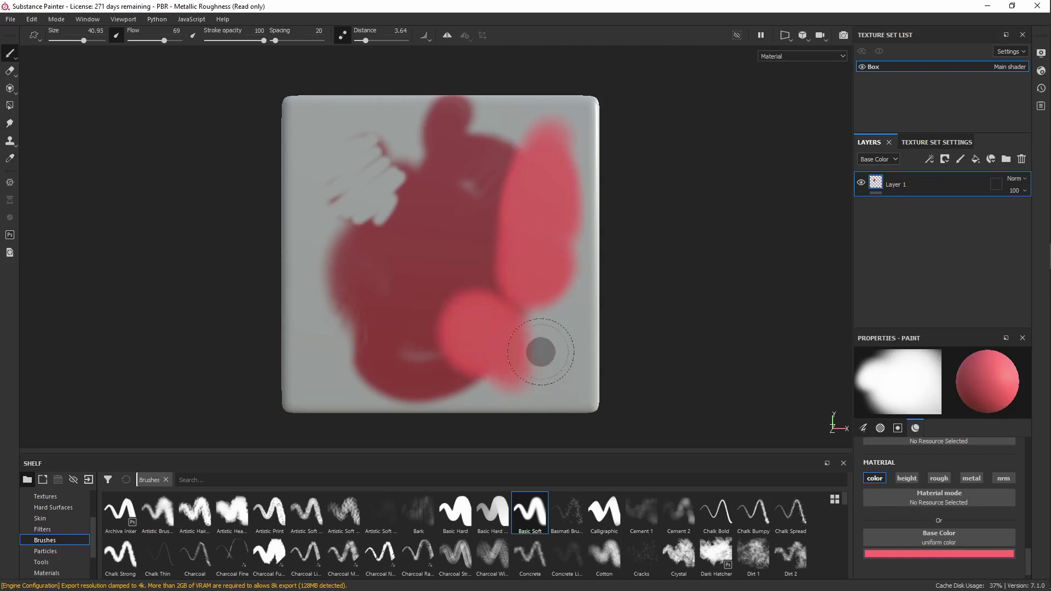
key("p")
left_click(421, 300)
mouse_move(436, 212)
left_mouse_down()
mouse_move(357, 242)
mouse_move(378, 195)
left_mouse_up()
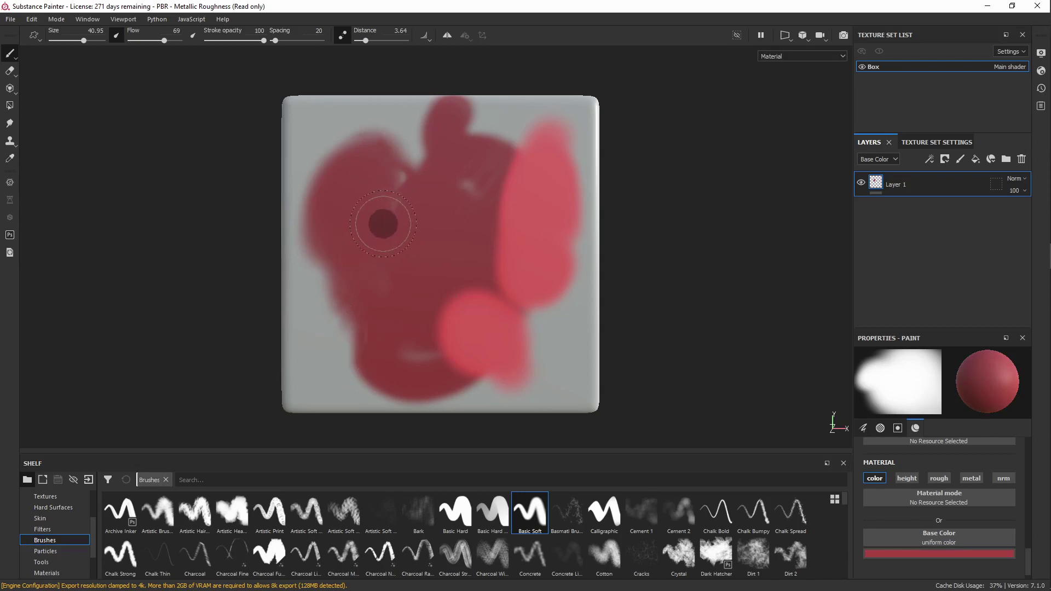
left_click(416, 166)
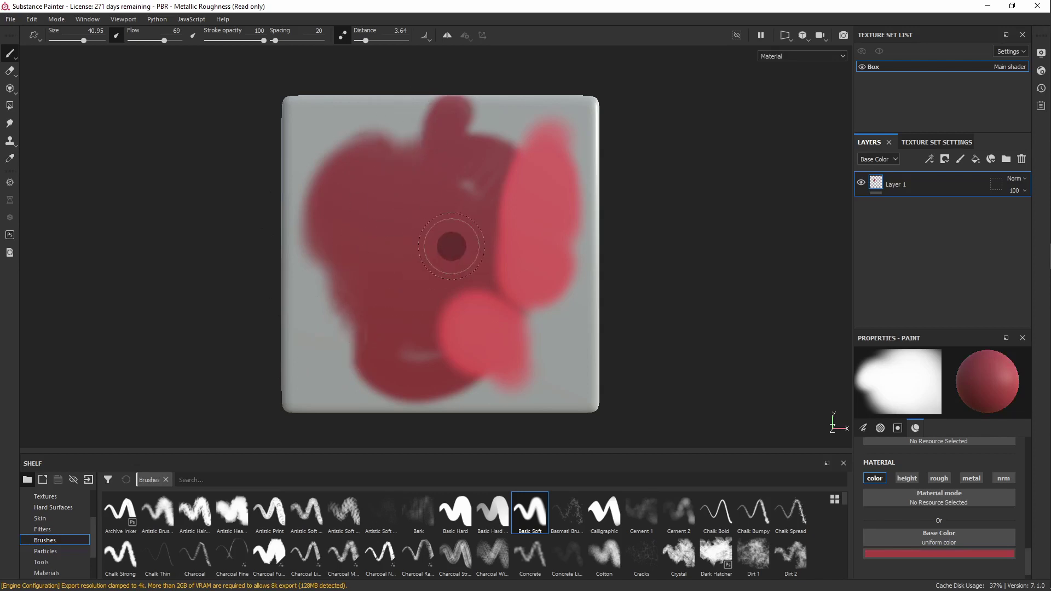
Change the brush's base color to a medium blue with RGB 0.022, 0.199, 0.391
left_click(914, 555)
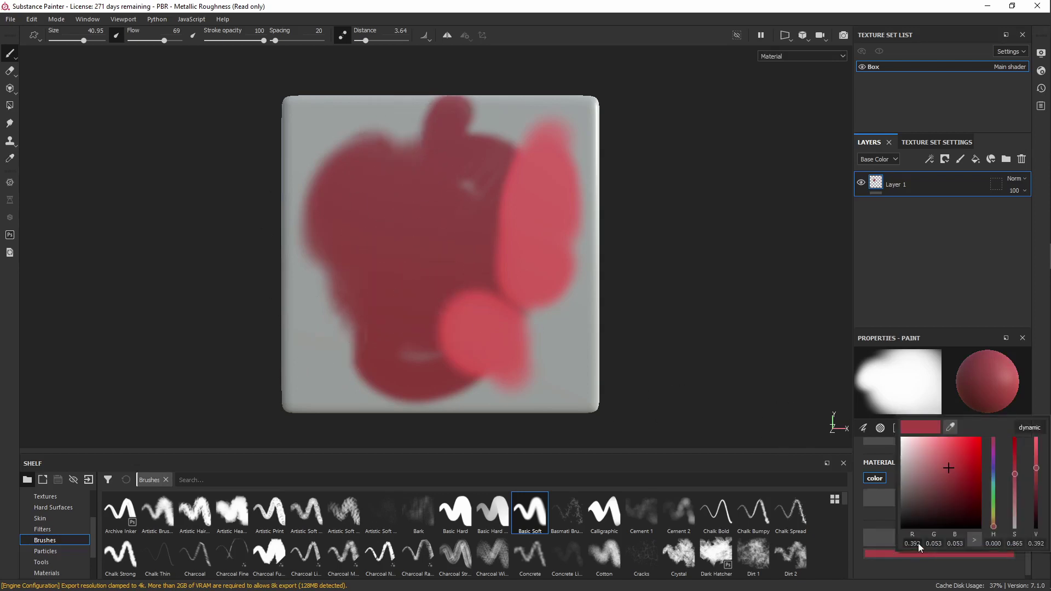
left_click_drag(945, 477, 960, 468)
left_click(992, 475)
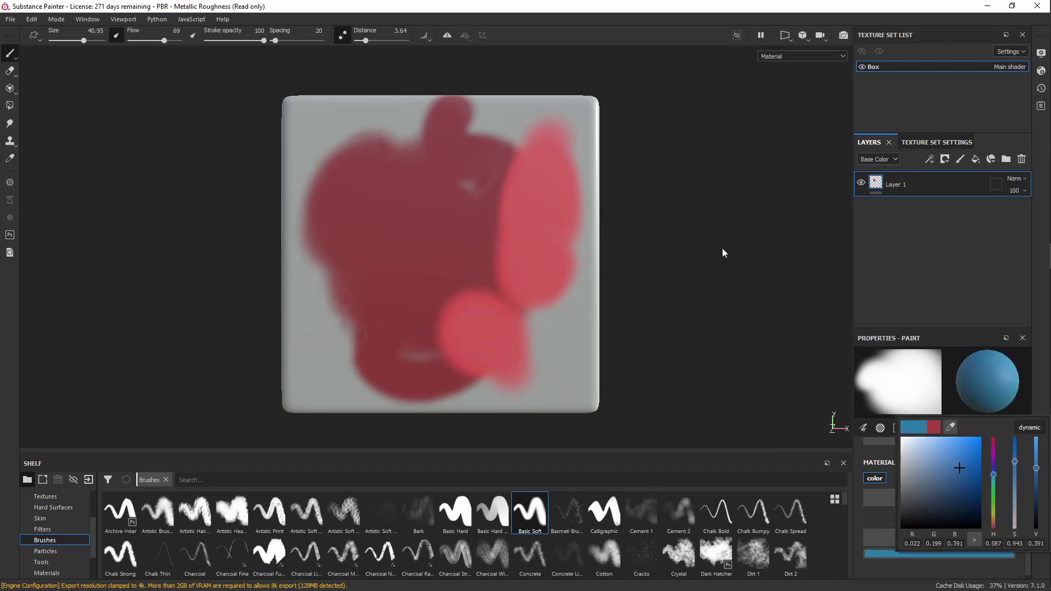
Switch the viewport to a mesh map display and restore the Material view
key("b")
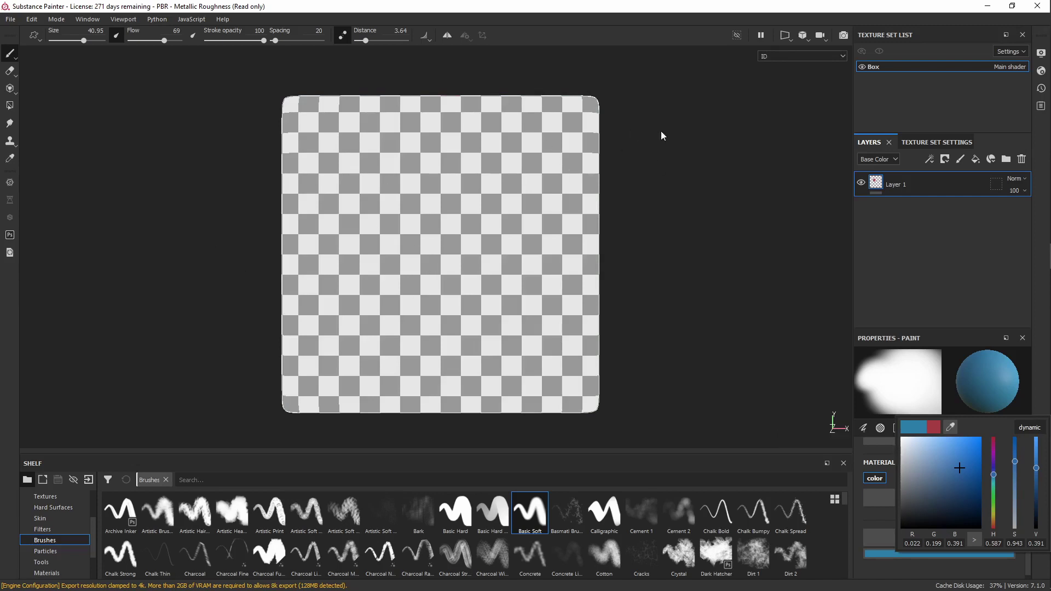
left_click(811, 57)
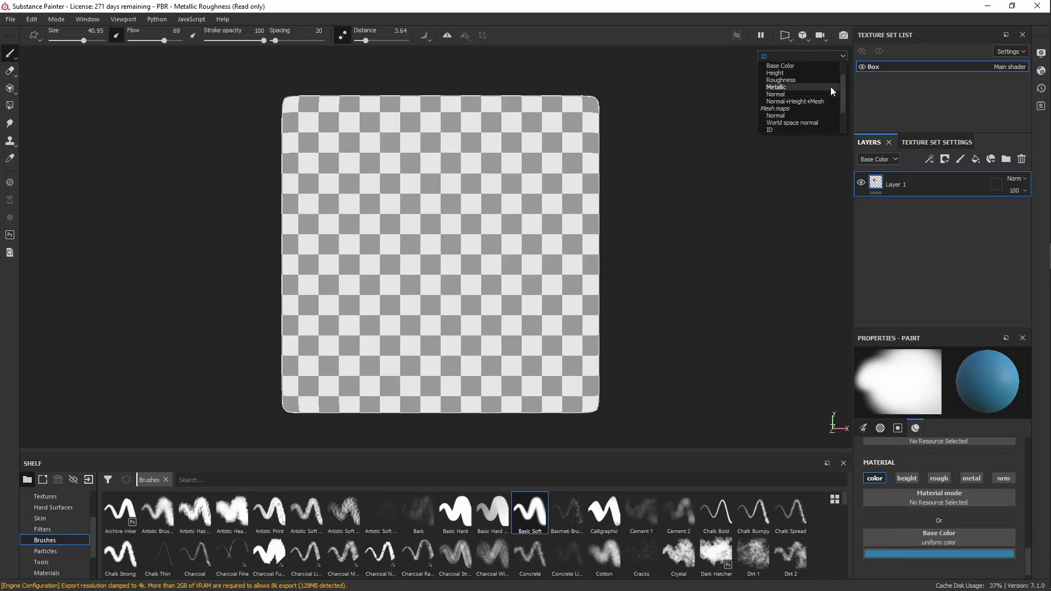
left_click_drag(842, 91, 846, 81)
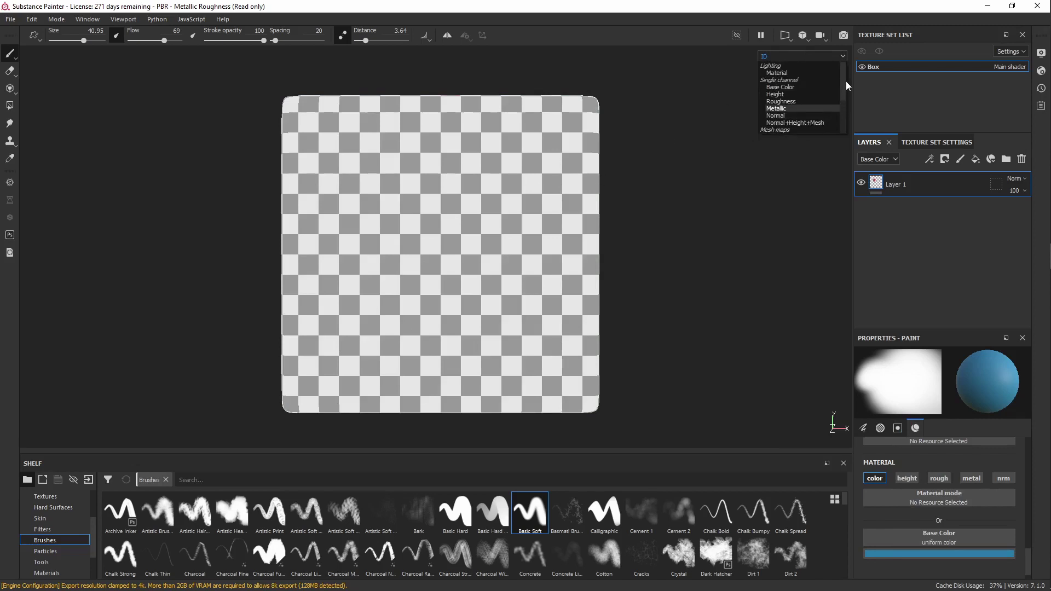
left_click(787, 74)
Paint blue over the face's middle and upper-left corner, and cover most of the central blue with red sampled from the cube
mouse_move(427, 194)
left_mouse_down()
mouse_move(371, 263)
mouse_move(472, 303)
mouse_move(389, 199)
mouse_move(429, 251)
mouse_move(399, 259)
left_mouse_up()
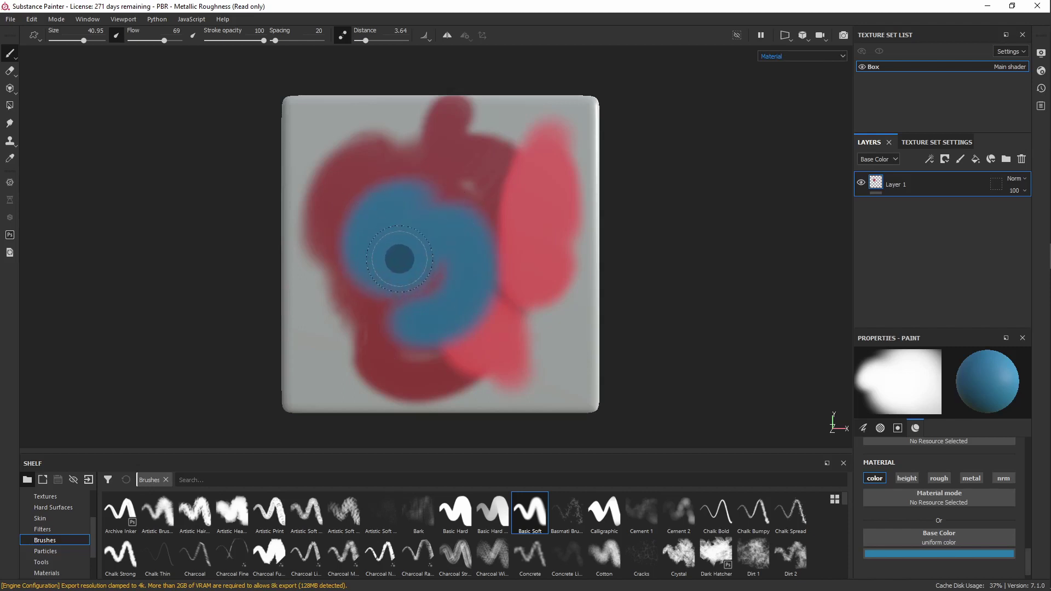
left_click_drag(366, 165, 305, 157)
key("p")
left_click(414, 123)
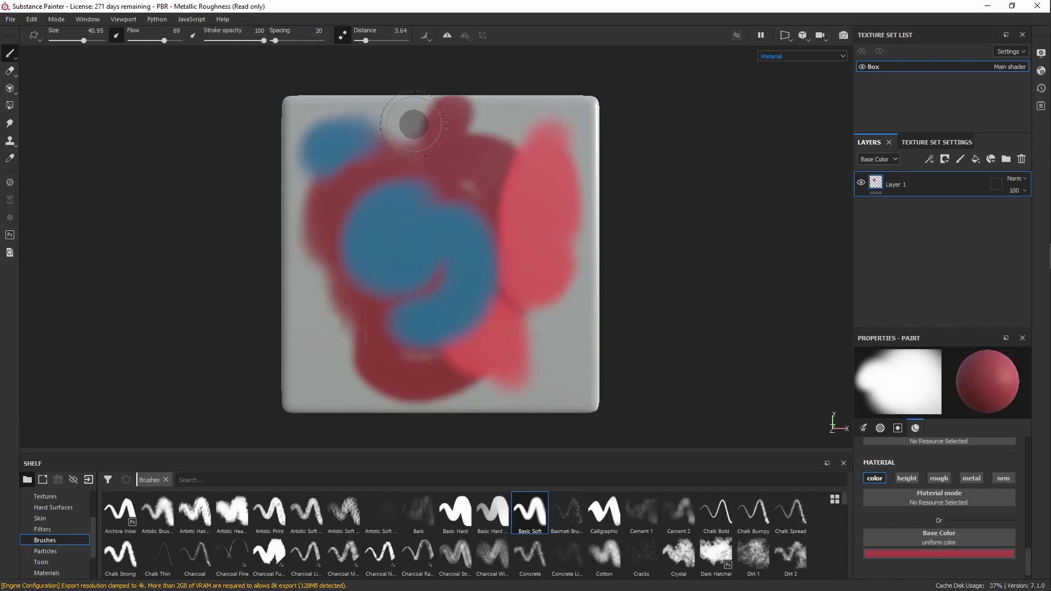
mouse_move(414, 123)
left_mouse_down()
mouse_move(414, 163)
mouse_move(423, 169)
mouse_move(415, 148)
mouse_move(400, 255)
mouse_move(450, 237)
mouse_move(412, 167)
mouse_move(417, 316)
mouse_move(376, 347)
mouse_move(398, 238)
mouse_move(510, 217)
mouse_move(485, 283)
mouse_move(436, 274)
left_mouse_up()
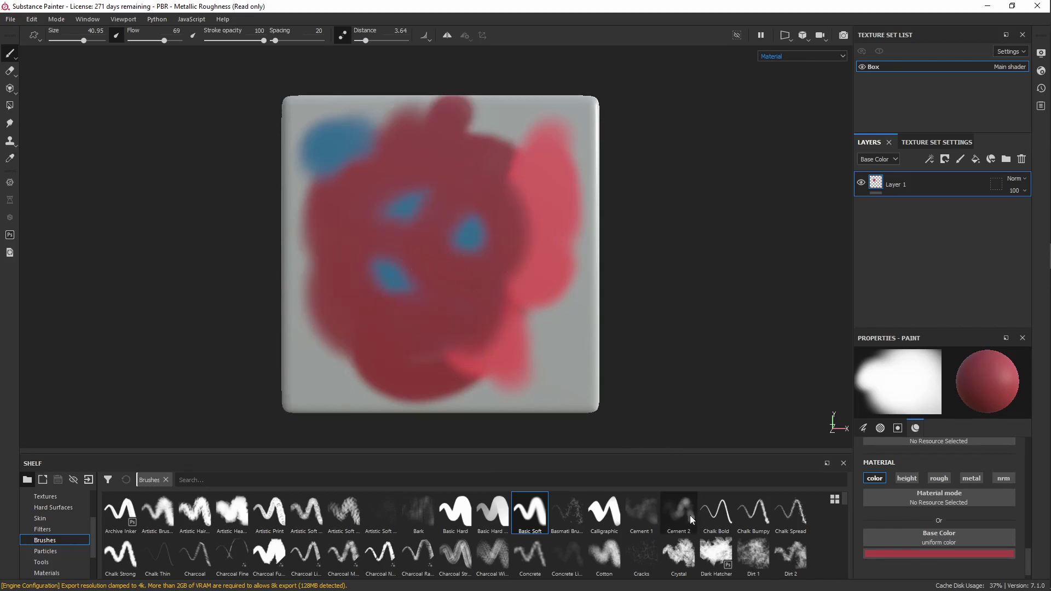
Choose the Dark Hatcher brush and paint textured red strokes across the face, covering the remaining blue spots in the middle
left_click(716, 556)
mouse_move(352, 340)
left_mouse_down()
mouse_move(347, 235)
mouse_move(534, 297)
mouse_move(411, 235)
mouse_move(570, 249)
mouse_move(504, 277)
mouse_move(501, 245)
left_mouse_up()
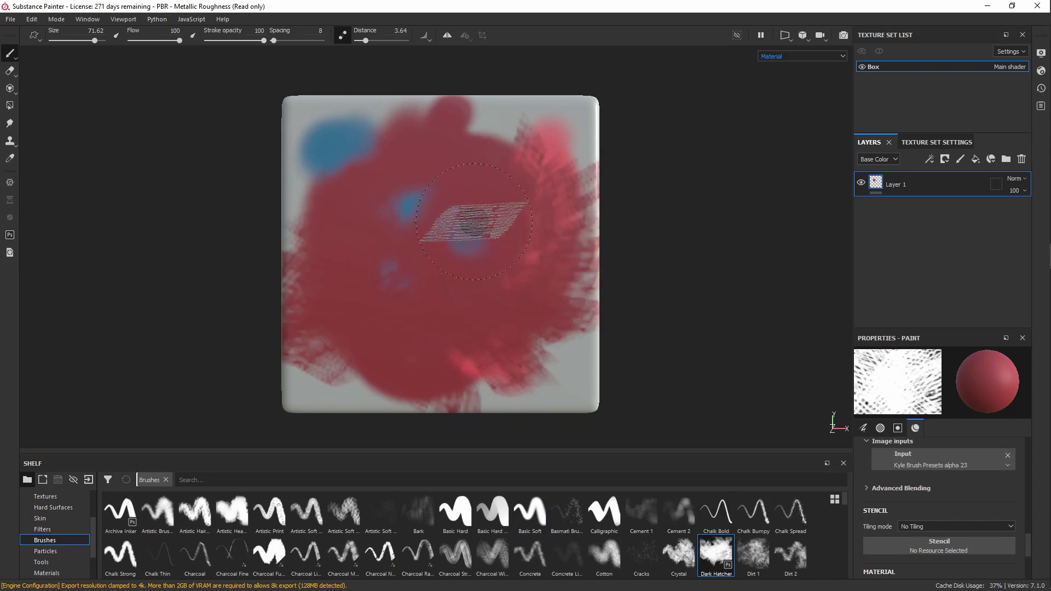
mouse_move(475, 222)
left_mouse_down()
mouse_move(436, 298)
mouse_move(481, 234)
mouse_move(436, 336)
left_mouse_up()
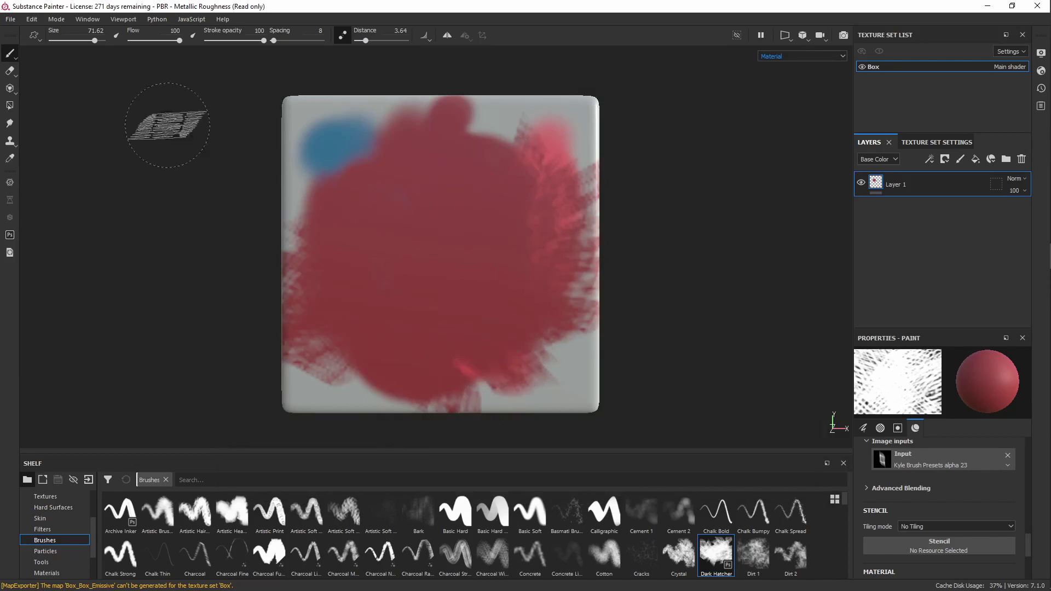
Export the Box textures as 8-bit PNG files with the PBR Metallic Roughness output template
left_click(10, 19)
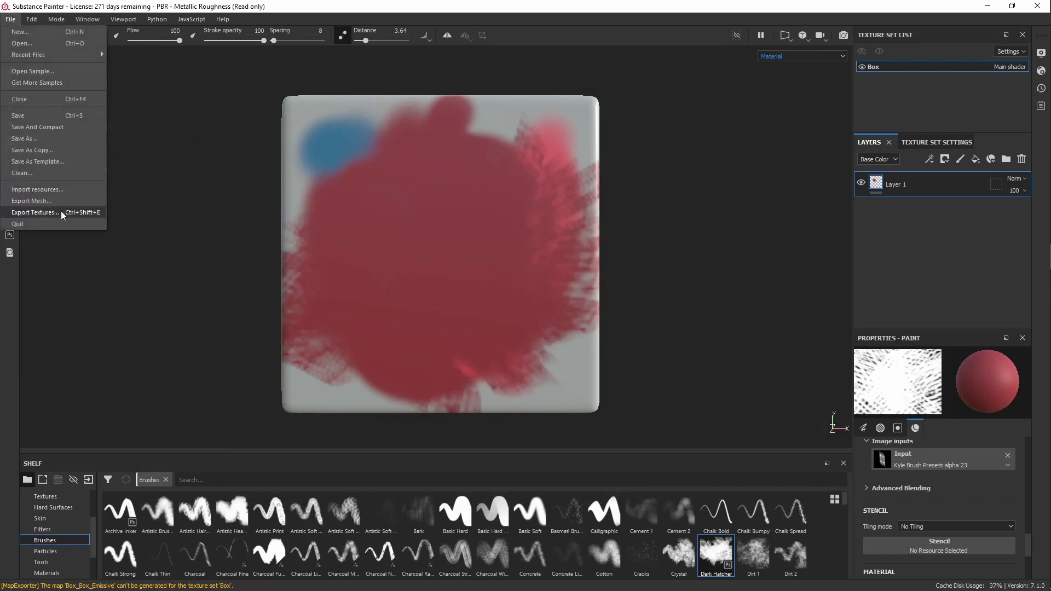
left_click(35, 212)
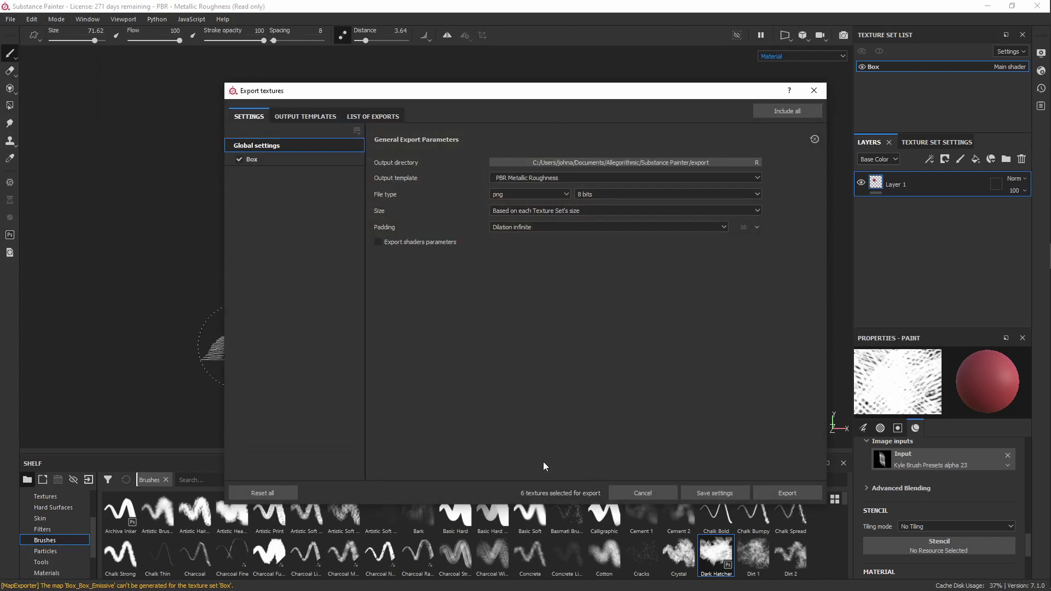
left_click(778, 495)
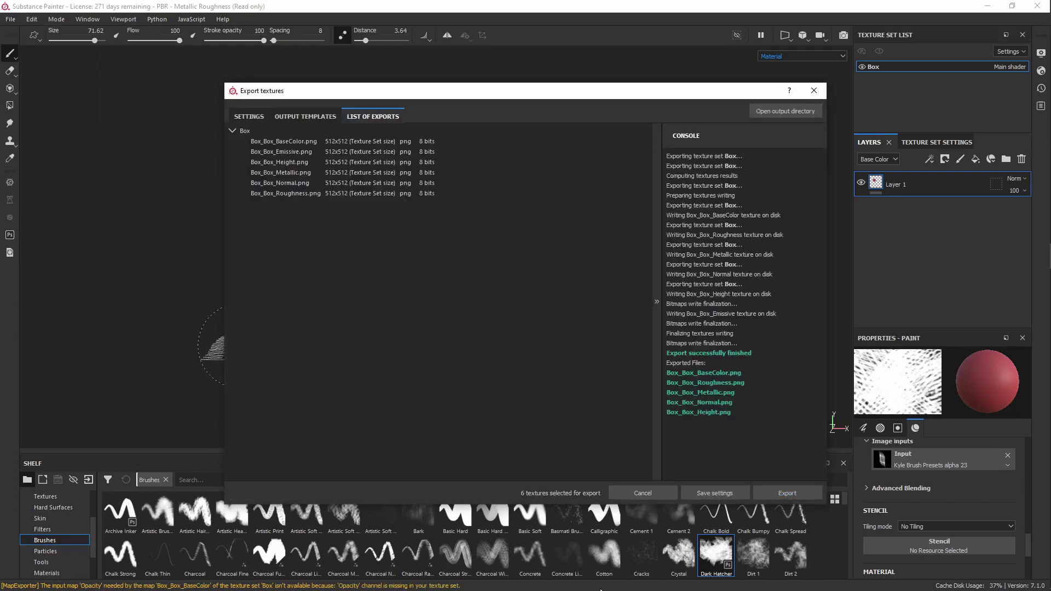